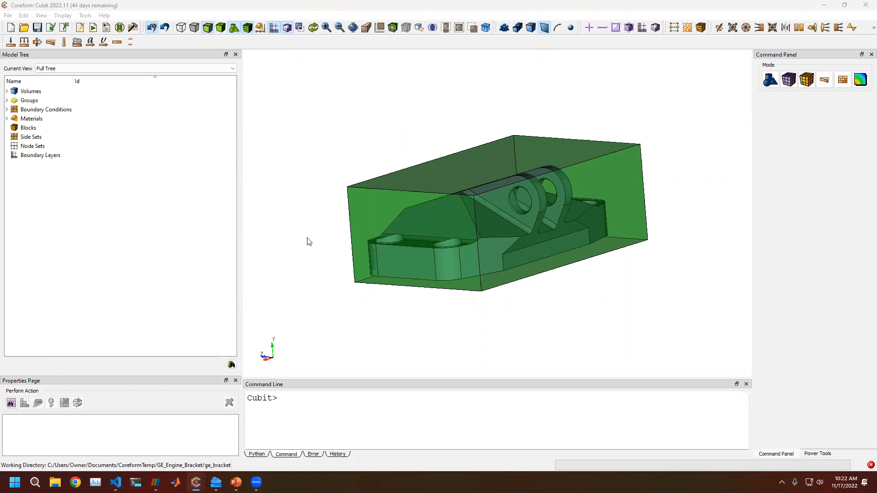
Step: Display only volume 8, the bracket, with the draw command
left_click_drag(241, 300, 213, 293)
middle_click_drag(467, 286, 419, 248)
left_click(310, 427)
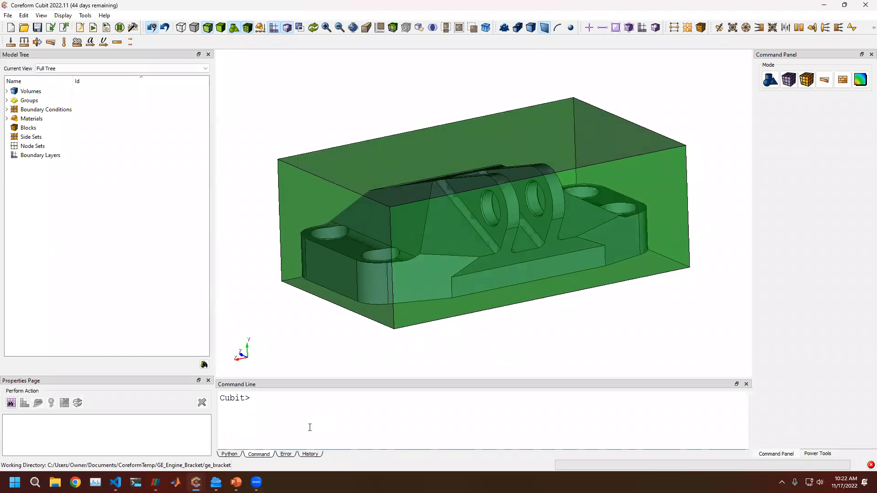
type("draw vol 8")
key("Return")
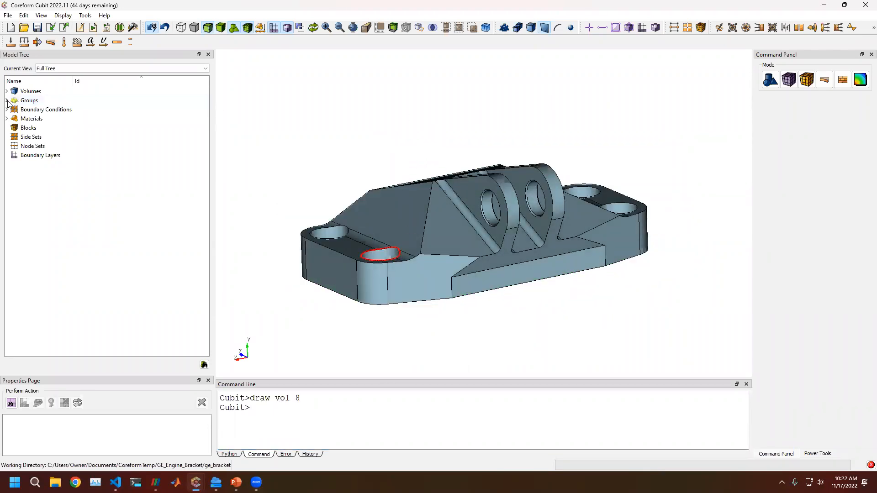
Step: Create a new group named hold_bolt in the model tree
right_click(53, 101)
left_click(80, 104)
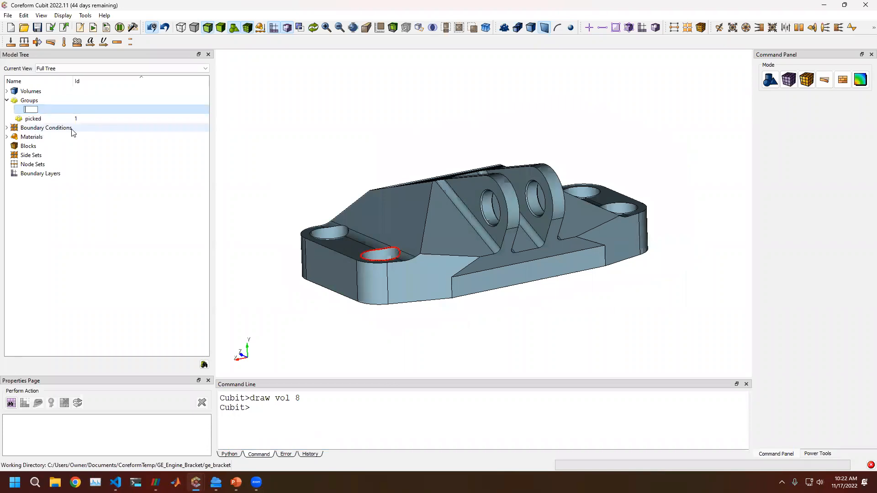
type("hold_boltlt")
key("Return")
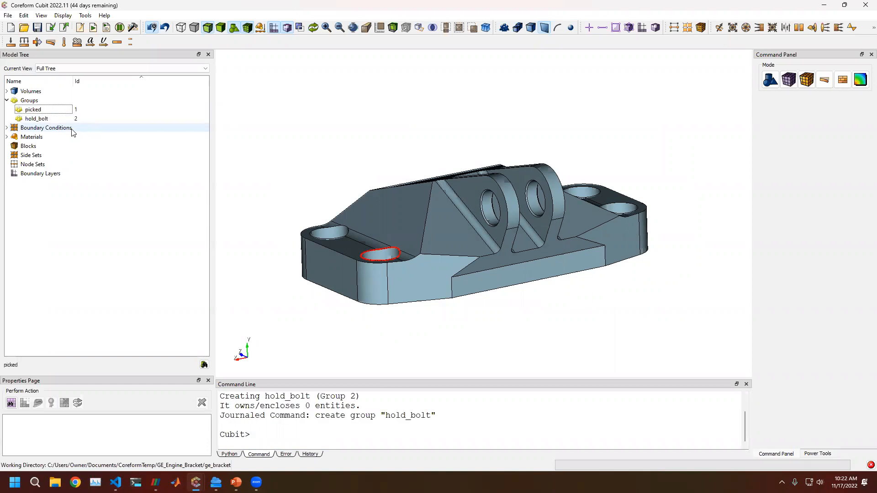
right_click(31, 100)
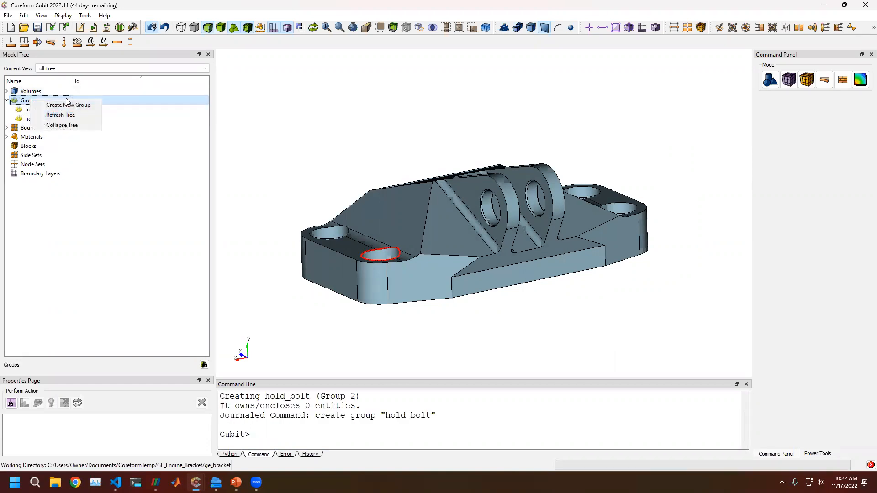
left_click(67, 104)
left_click(7, 100)
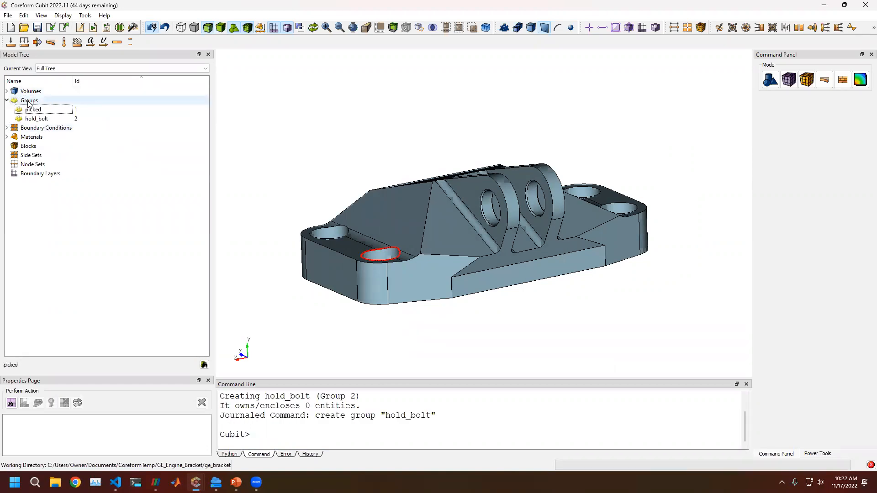
Step: Create a new group named load_surfaces in the model tree
right_click(29, 101)
left_click(51, 109)
type("load_surfaces")
key("Return")
Step: Select two bolt-hole walls at one end of the bracket's underside and extend the selection to all similar surfaces
middle_click_drag(542, 206, 465, 202)
left_click(455, 195)
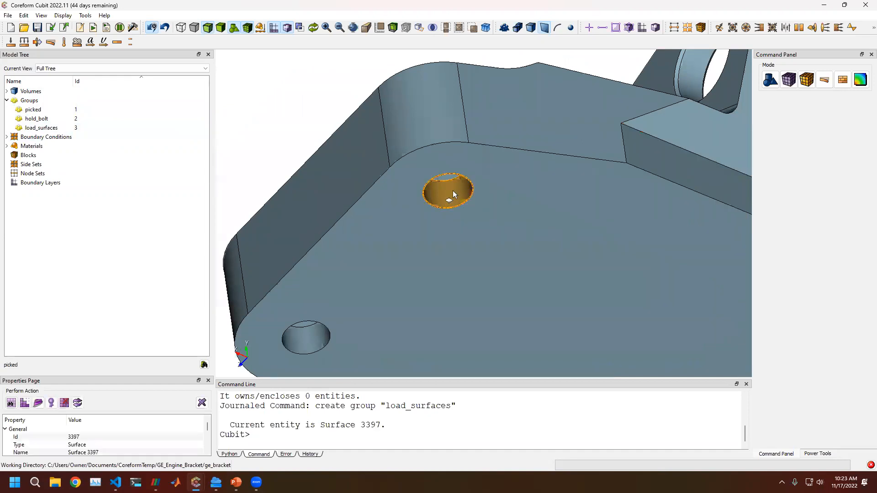
left_click(306, 337, "ctrl")
middle_click_drag(335, 328, 304, 276, "shift")
right_click(337, 264)
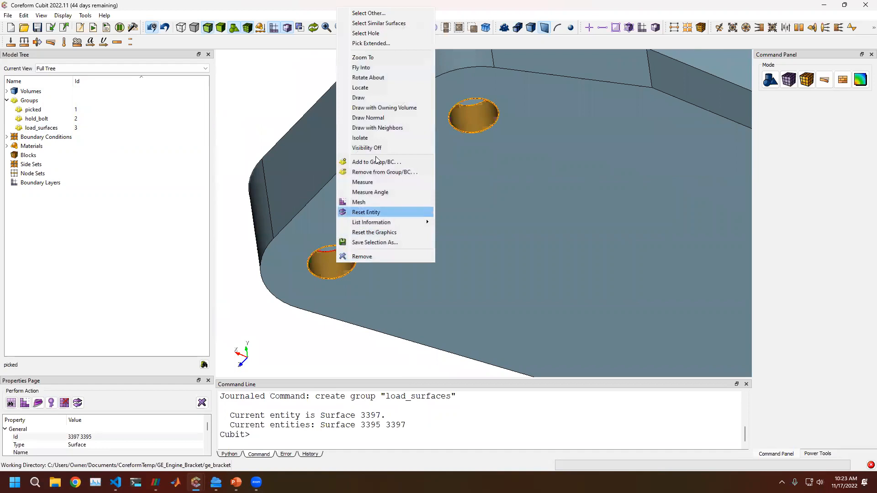
left_click(381, 24)
Step: Add the selected bolt-hole surfaces to the hold_bolt group
scroll(352, 159, "down", 5)
middle_click_drag(551, 180, 350, 235, "shift")
right_click(350, 235)
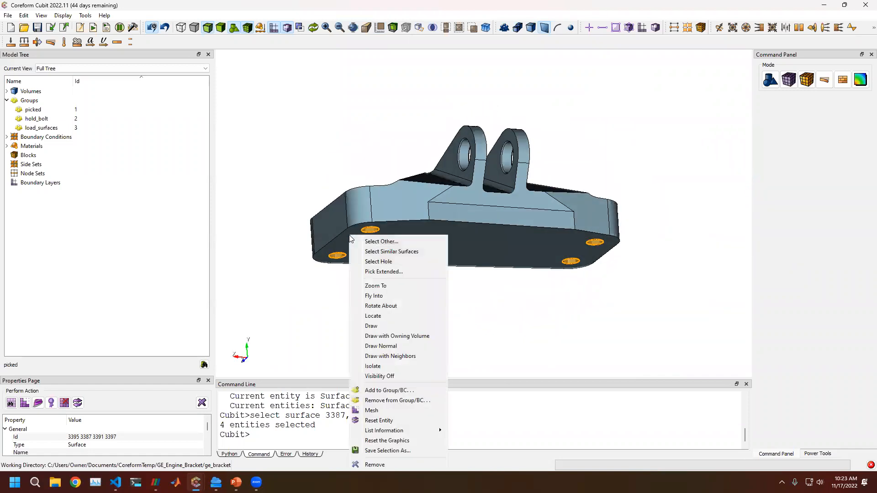
left_click(383, 391)
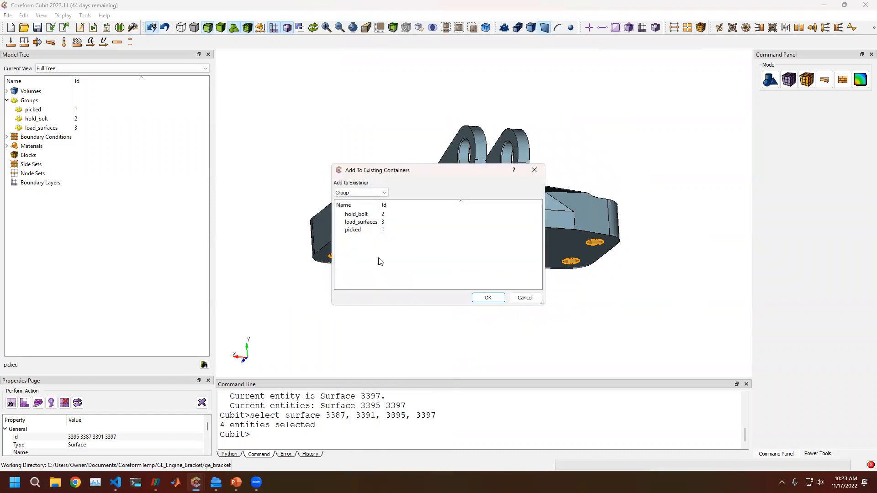
left_click(366, 215)
left_click(487, 298)
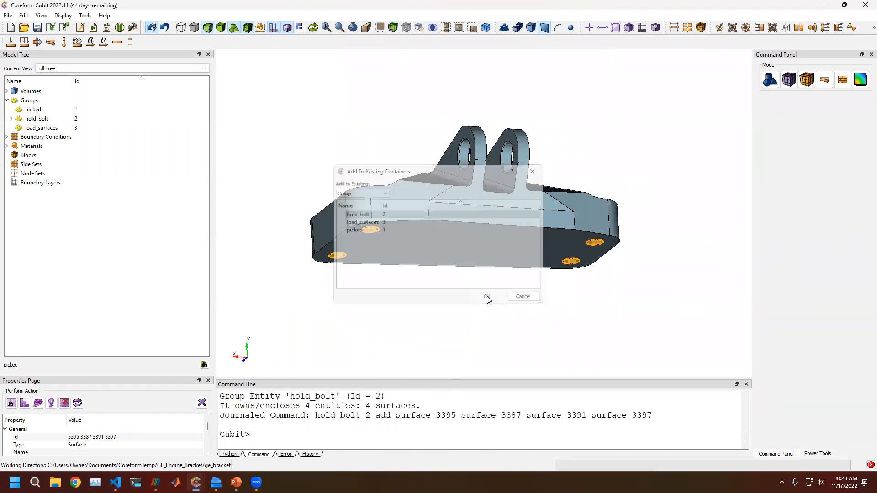
Step: Select the pin-hole wall in one of the bracket's lugs and extend the selection to similar surfaces
middle_click_drag(476, 231, 501, 287)
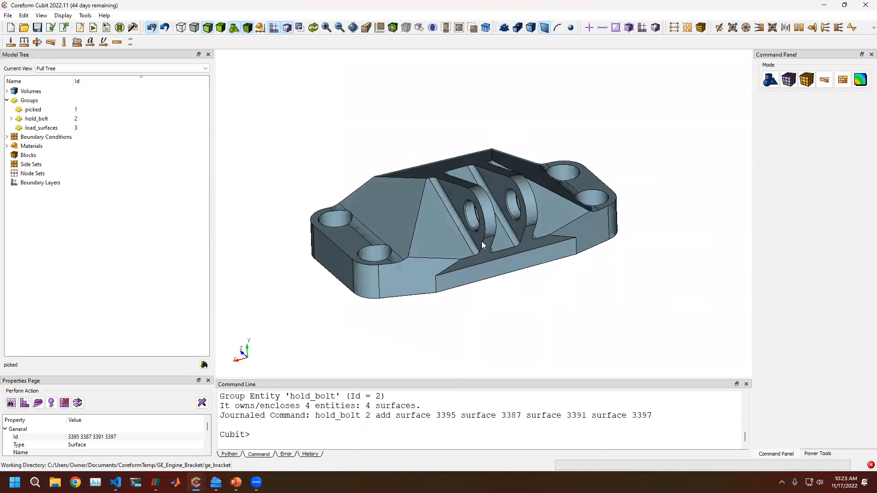
scroll(481, 238, "up", 3)
left_click(474, 226)
right_click(470, 226)
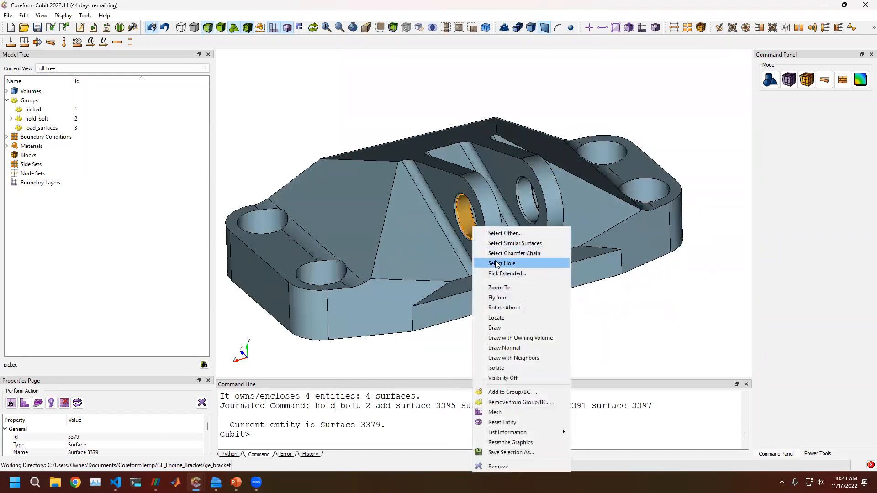
left_click(511, 207)
right_click(466, 227)
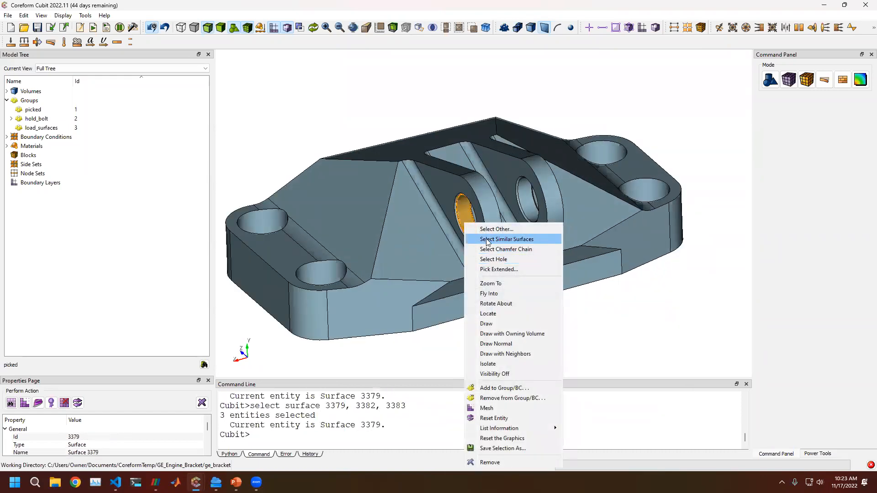
left_click(554, 238)
middle_click_drag(554, 239, 481, 212)
right_click(467, 211)
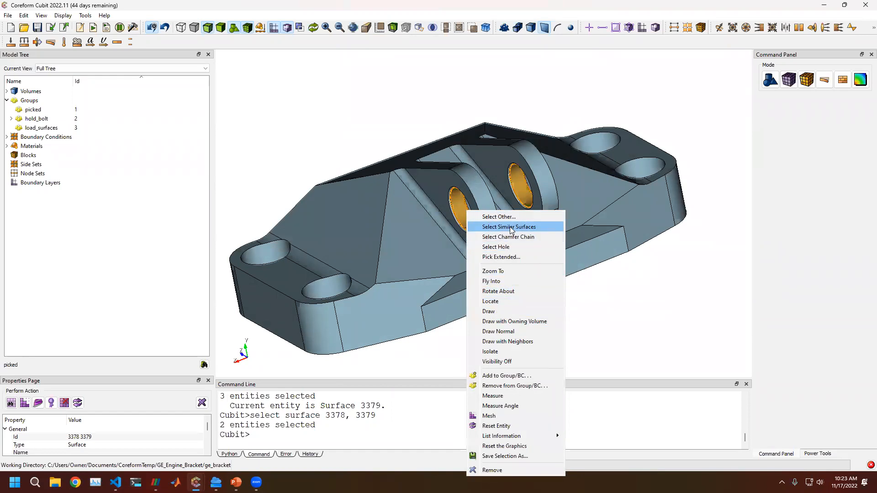
Step: Add the selected lug pin-hole surfaces to the load_surfaces group and clear the selection
right_click(474, 218)
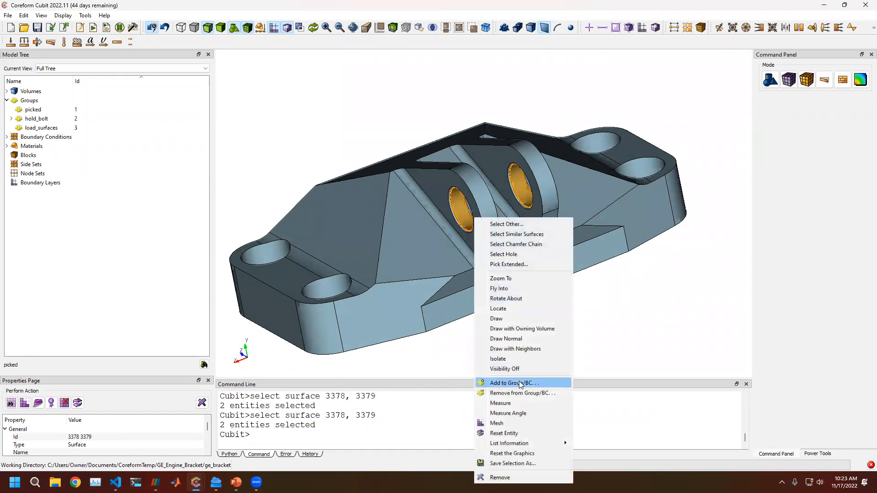
left_click(519, 381)
left_click(365, 222)
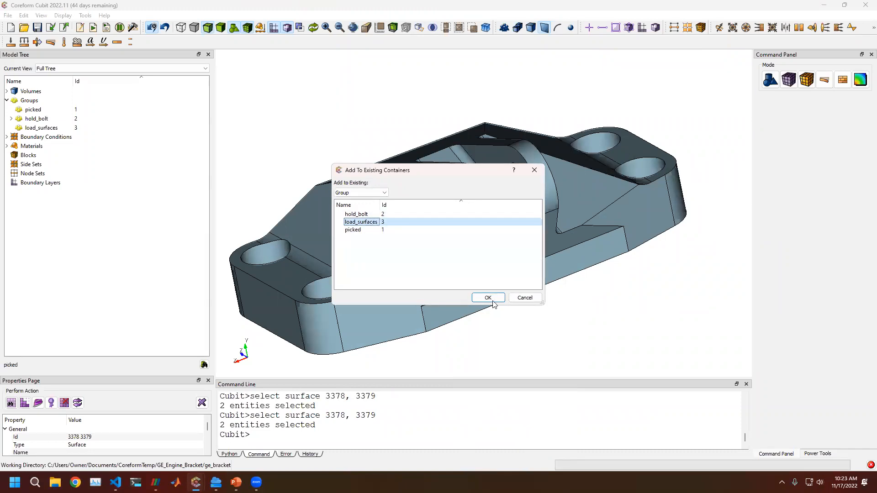
left_click(488, 297)
left_click(589, 319)
Step: Display volumes 8 and 9 together by extending the earlier draw command
middle_click_drag(500, 224, 506, 206)
middle_click_drag(450, 135, 539, 146)
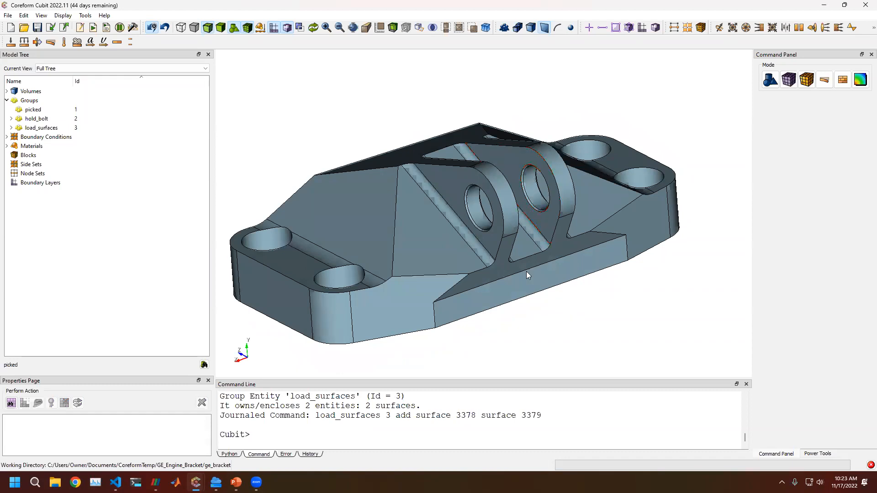
mouse_move(538, 260)
middle_mouse_down()
mouse_move(541, 302)
mouse_move(539, 263)
mouse_move(541, 270)
middle_mouse_up()
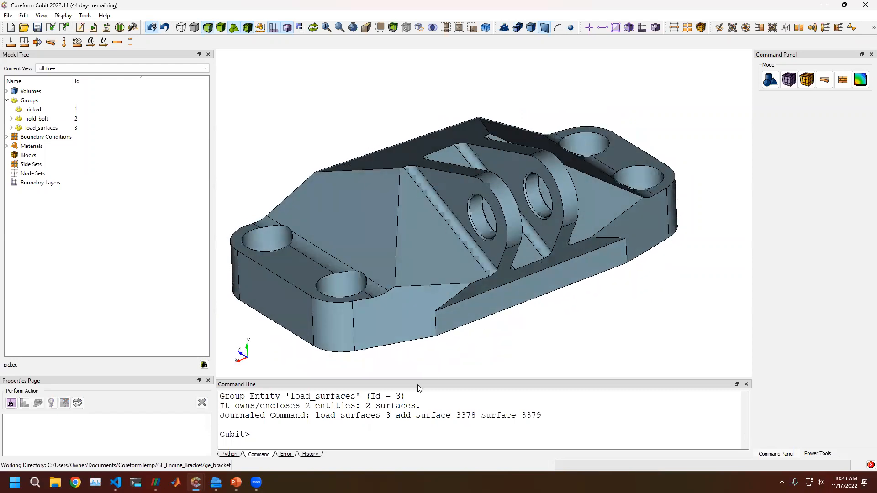
left_click(368, 432)
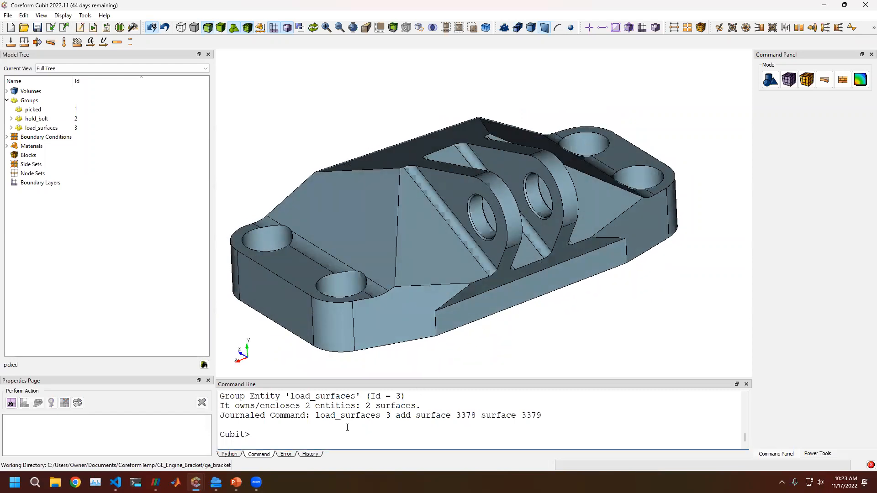
key("Up")
key("Up")
key("Up")
key("Up")
key("Up")
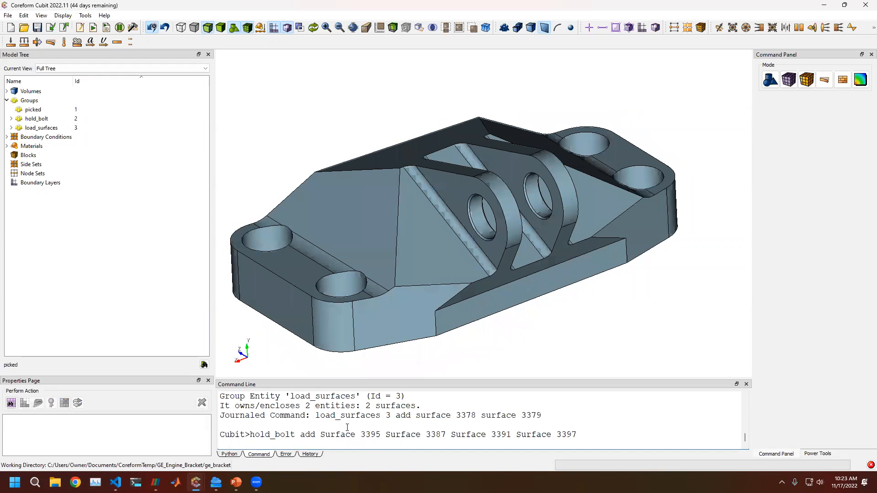
key("Up")
key("Up")
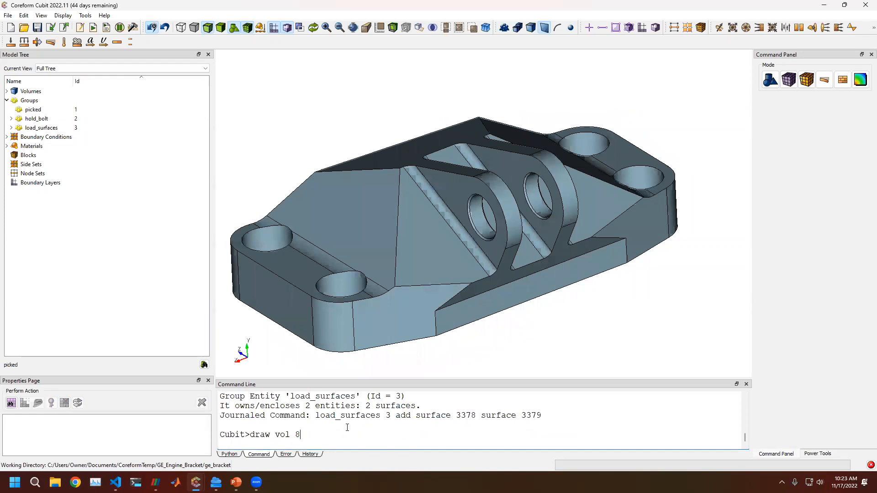
type("9")
key("Return")
Step: Refine volume 9 four times with General Refinement, using 1 split iteration, bias 1.0, element depth 1 and smoothing
left_click(416, 197)
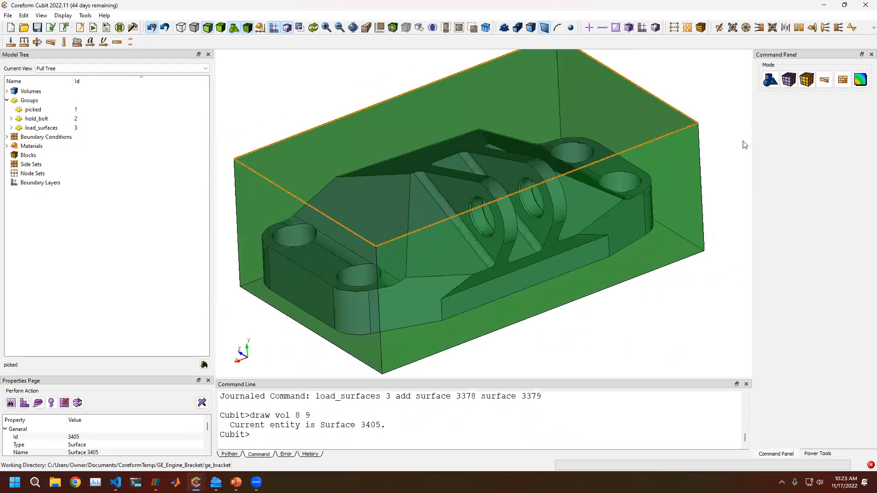
left_click(805, 80)
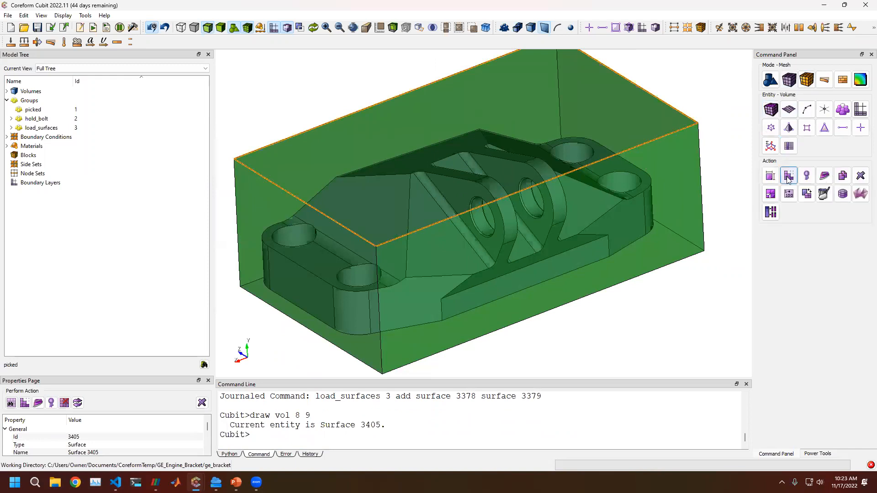
left_click(776, 193)
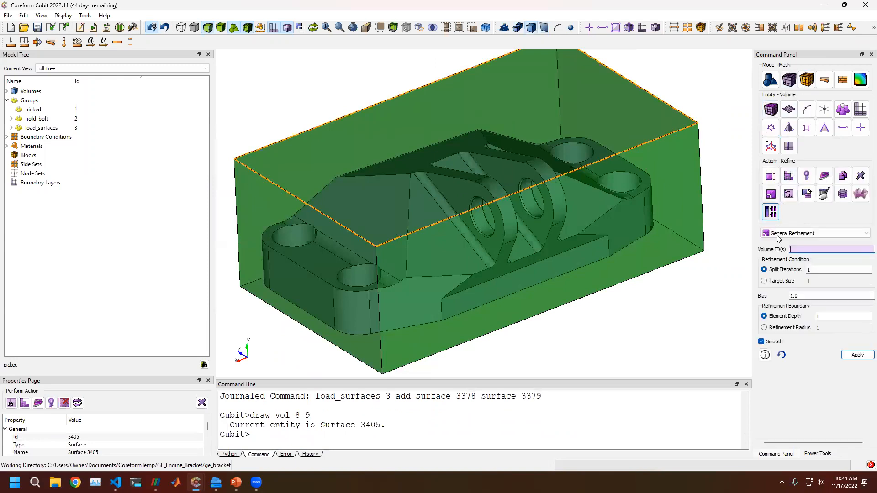
left_click(697, 190)
left_click(823, 268)
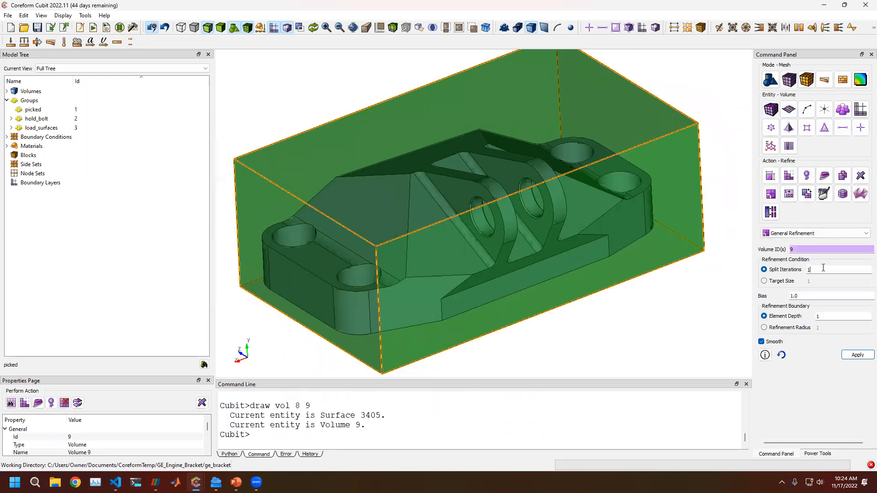
left_click(861, 355)
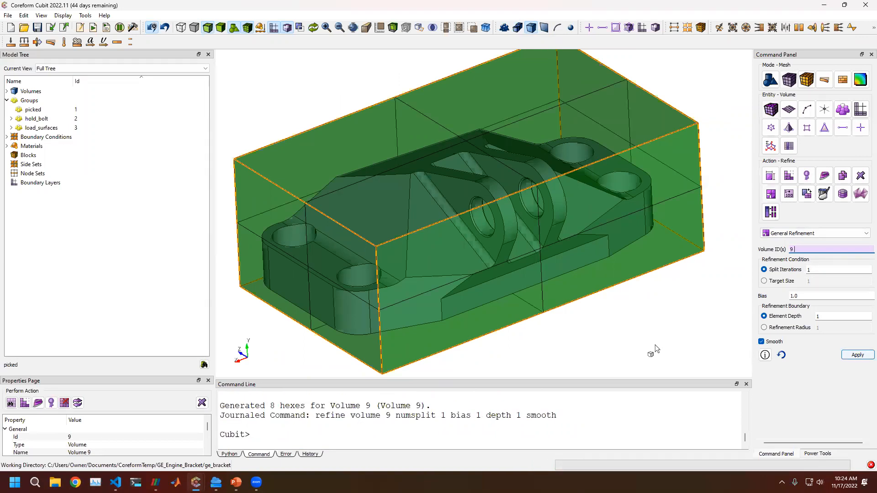
left_click(857, 356)
middle_click_drag(606, 320, 495, 248)
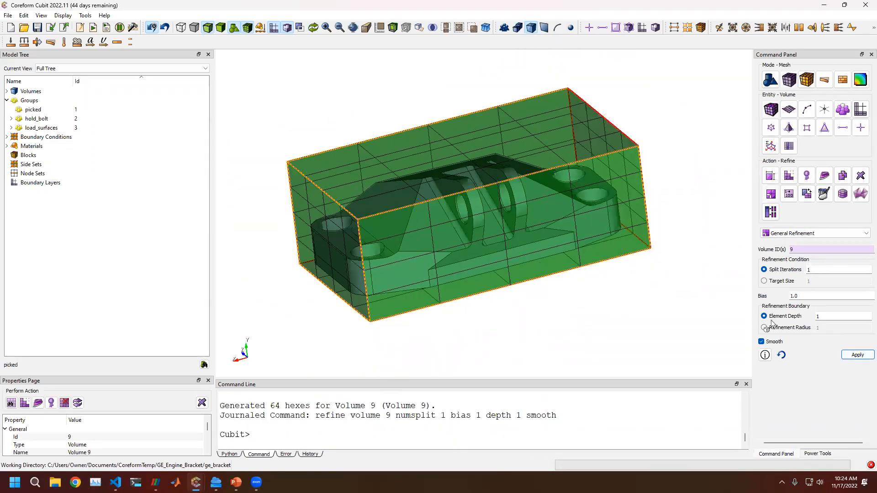
left_click(857, 355)
left_click(857, 355)
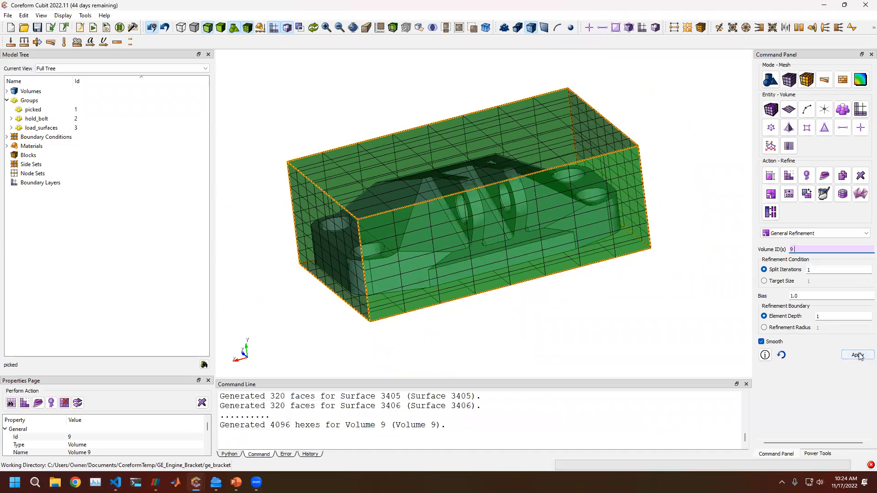
middle_click_drag(580, 293, 270, 138)
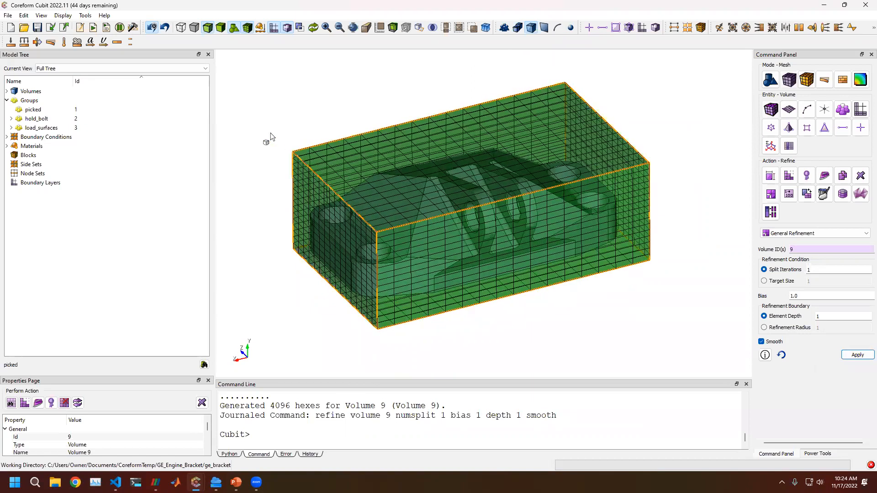
Step: Delete the refined mesh and mesh volume 9 again through commands
left_click(295, 434)
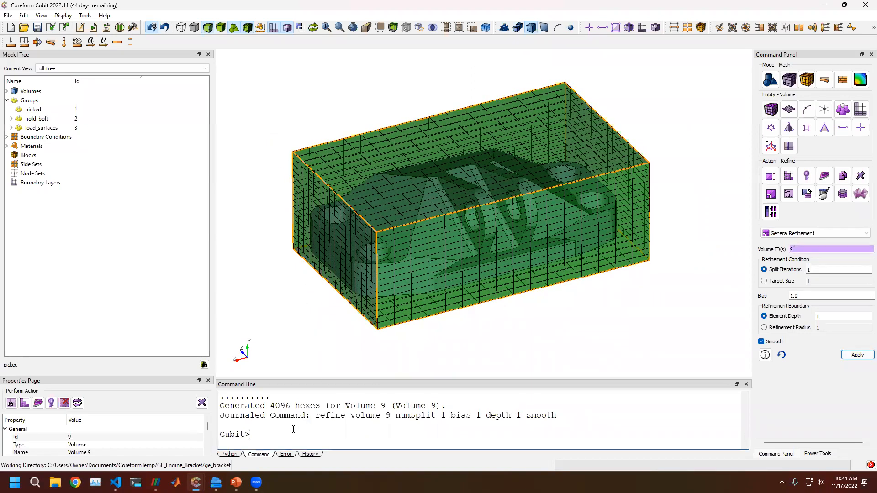
type("delete mesh")
key("Return")
type("mesh")
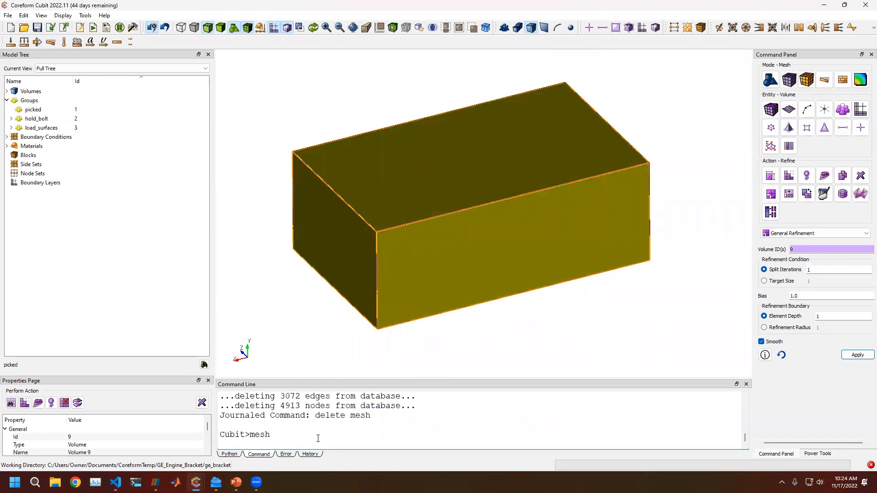
type(" vol 0")
key("Return")
key("Up")
key("BackSpace")
key("Return")
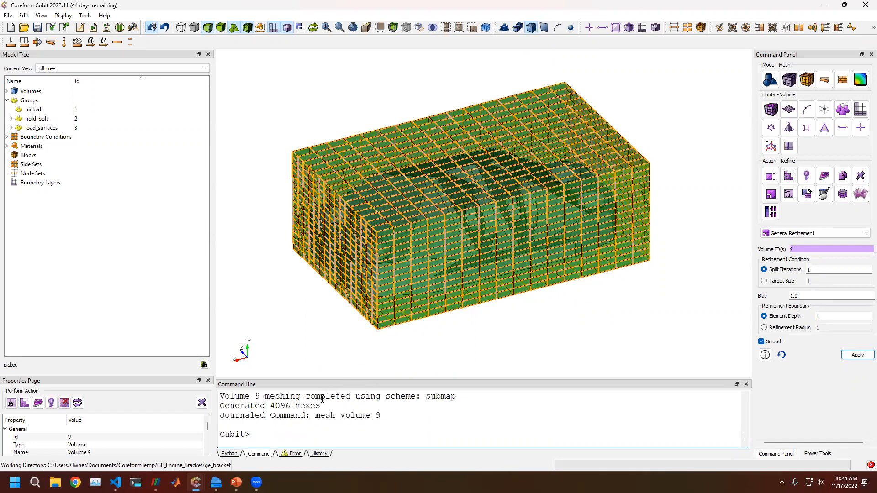
Step: Delete the mesh and set the interval of volume 9 to 1
type("delete mesh")
key("Return")
type("vol 9 interval 1")
key("Return")
Step: Mesh volume 9 with the new interval setting
type("mesh vol 1")
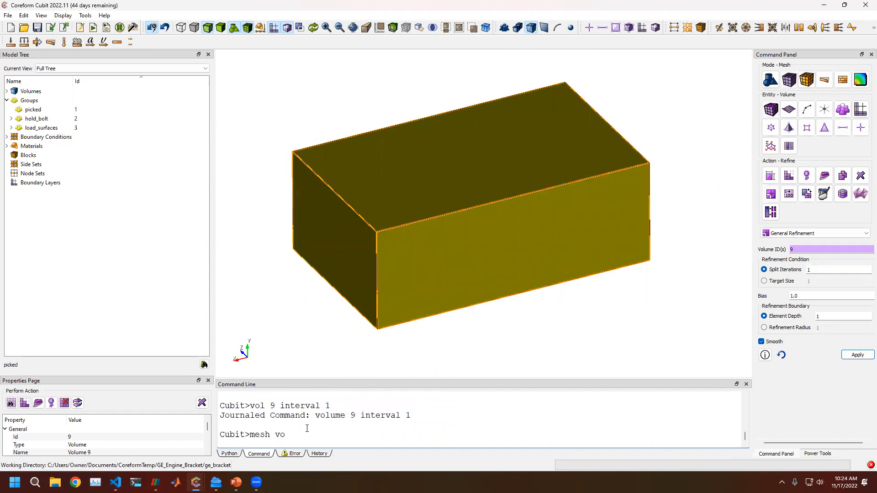
key("Return")
type("mesh vol ")
type("9")
key("Return")
Step: Delete the mesh of volume 9 and remesh it with a changed interval through commands
key("Up")
key("Up")
key("Up")
key("Return")
key("Up")
key("Up")
key("Up")
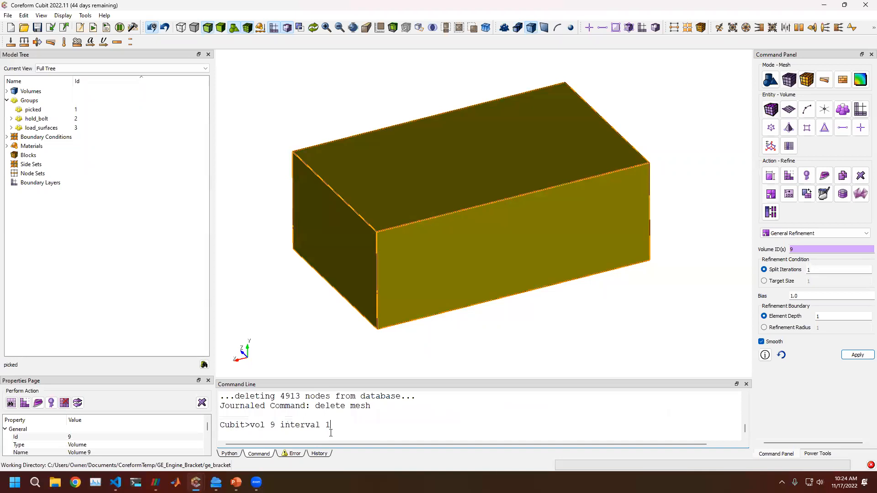
key("Return")
key("Up")
key("Up")
key("Up")
key("Return")
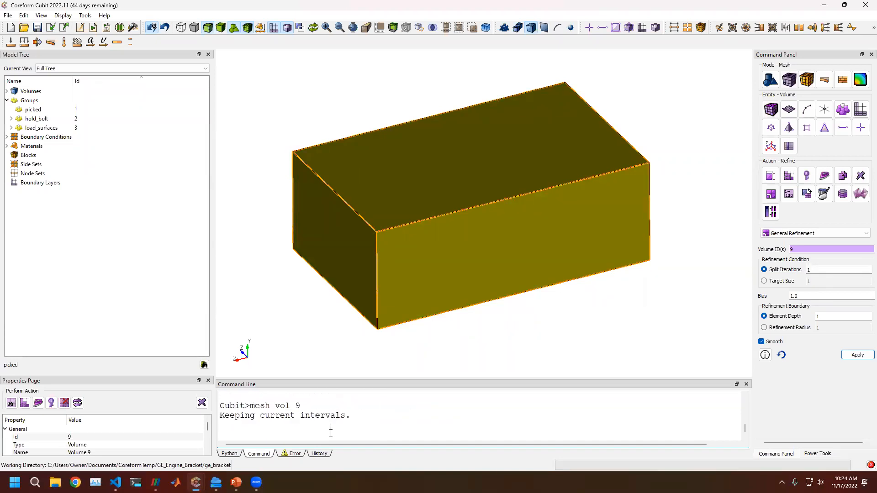
Step: Clear the selection and redraw the whole model with the display command
left_click(506, 325)
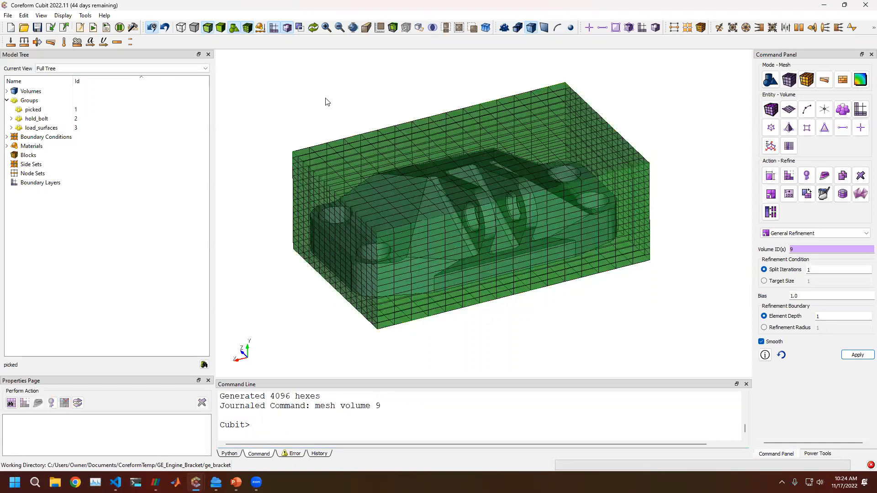
left_click(308, 434)
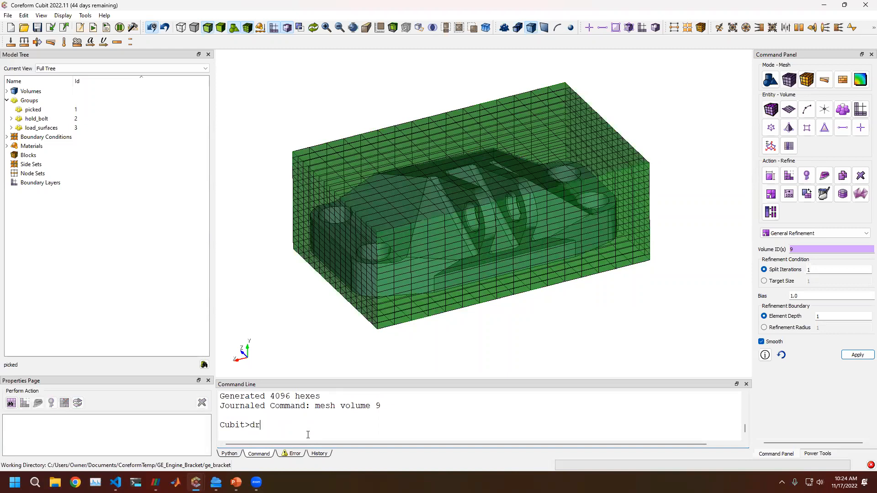
type("display")
key("Return")
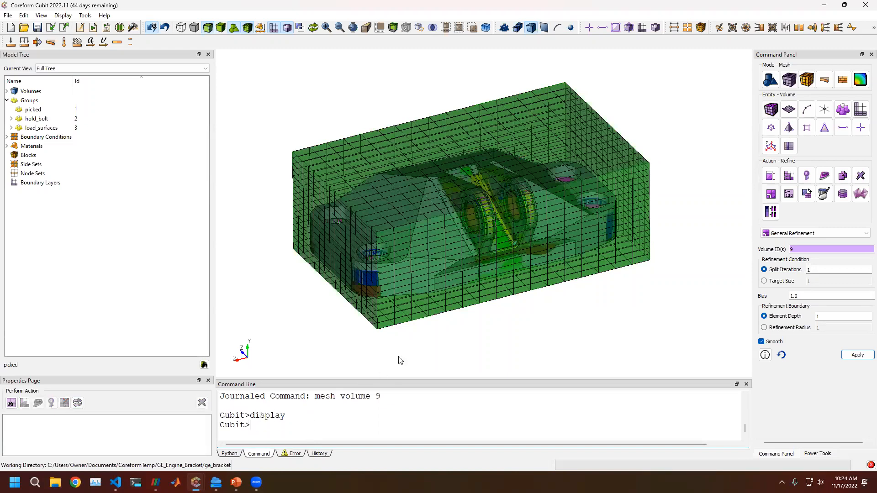
left_click_drag(495, 305, 475, 236)
Step: Reset volume 9 with the reset command and mesh it again
left_click(429, 438)
type("reset")
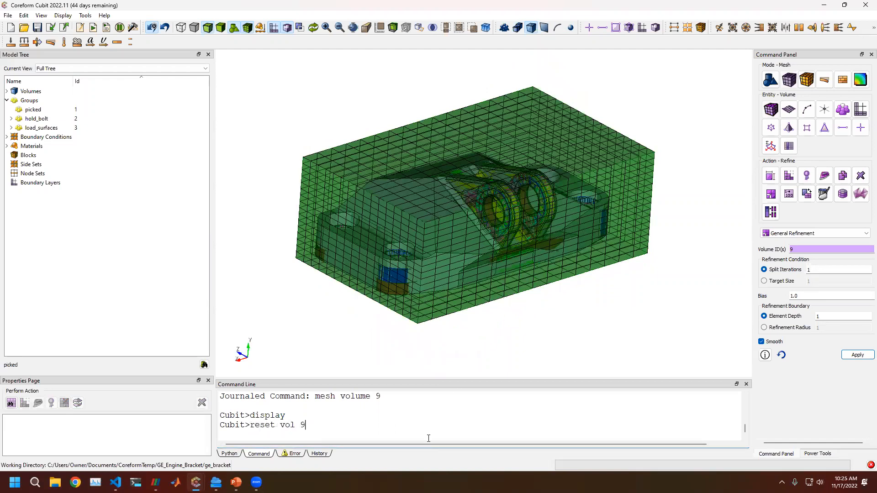
type(" vol 9")
key("Return")
key("Up")
key("Up")
key("Up")
key("Return")
key("Up")
key("Up")
key("Up")
key("Return")
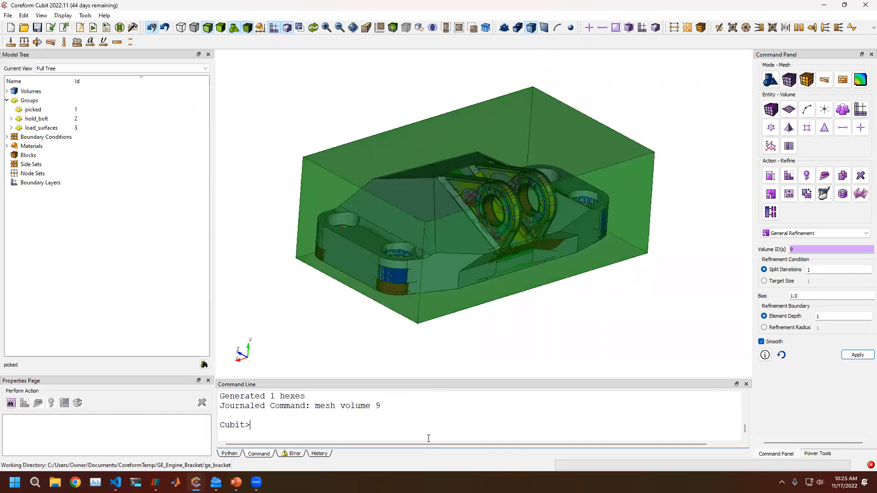
Step: Draw only volume 1 through a command and view the bracket inside the box
middle_click_drag(492, 188, 529, 192)
scroll(442, 206, "up", 3)
left_click(293, 432)
key("Up")
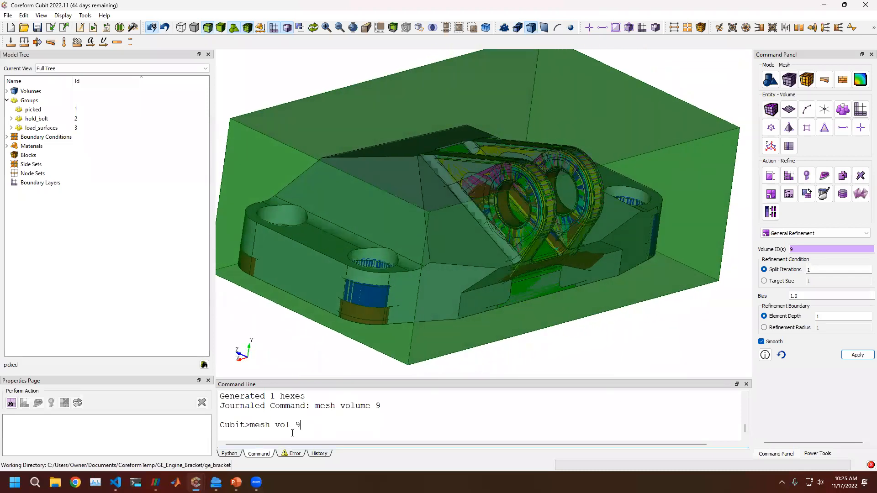
key("shift+Home")
key("BackSpace")
type("draw vol 1")
key("Return")
middle_click_drag(407, 201, 385, 188)
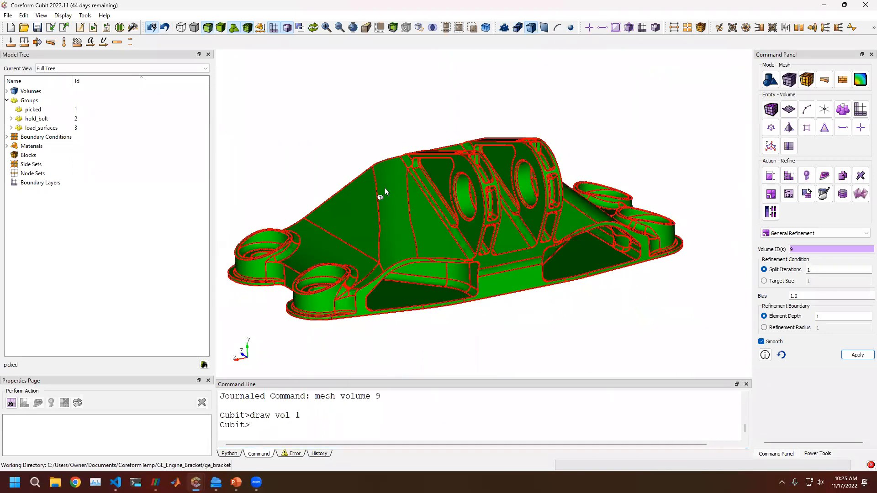
Step: Draw volumes 2, 3, 4, 5 and 6 one after another to compare the bracket designs
key("Up")
key("BackSpace")
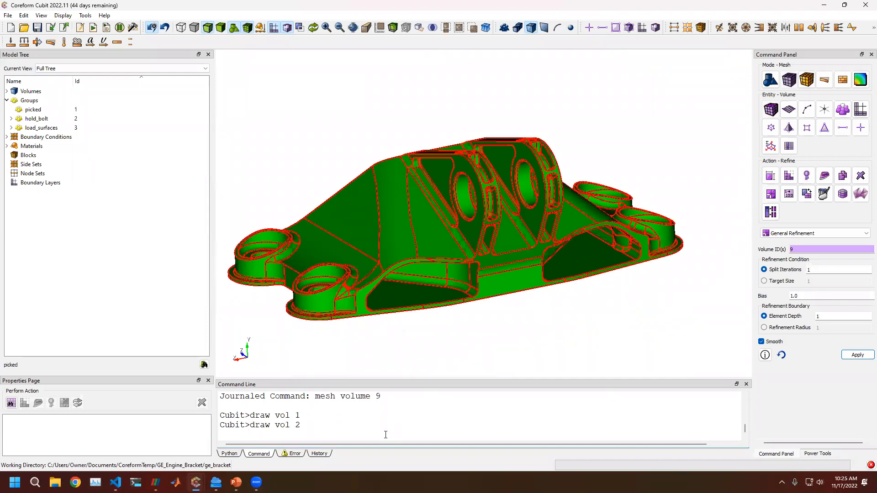
type("2")
key("Return")
key("Up")
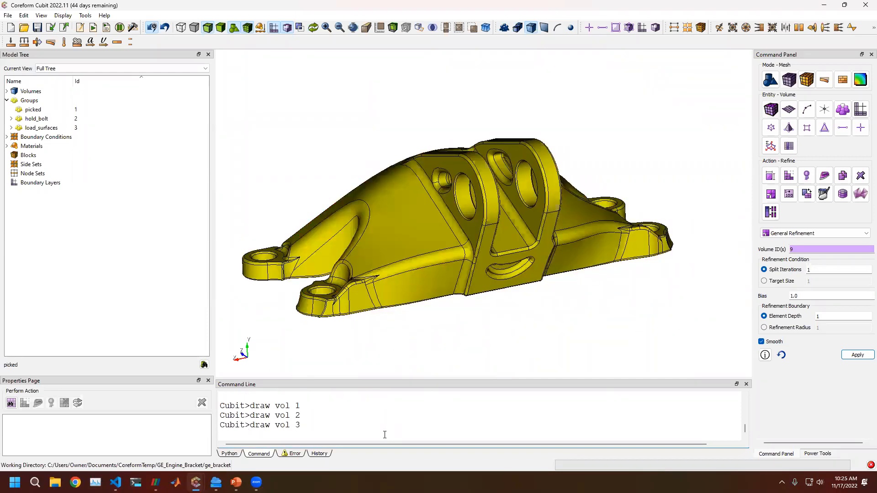
type("3")
key("Return")
key("Up")
key("Return")
key("Up")
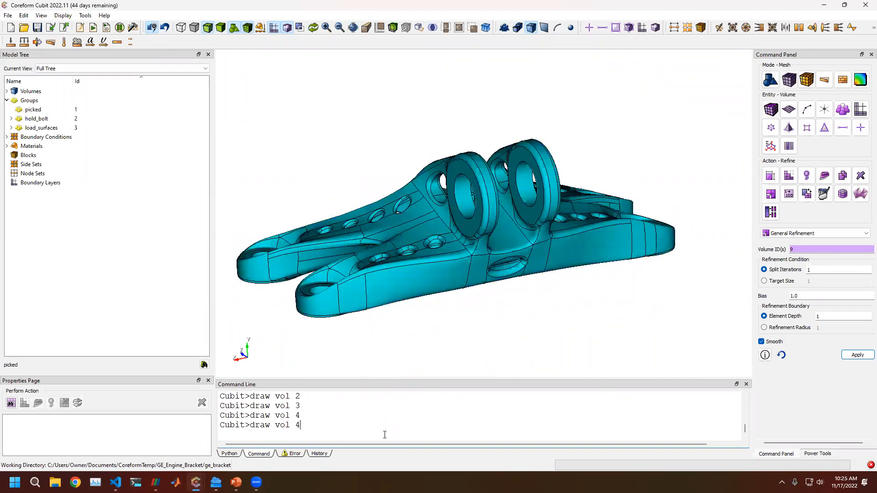
type("5")
key("Return")
key("Up")
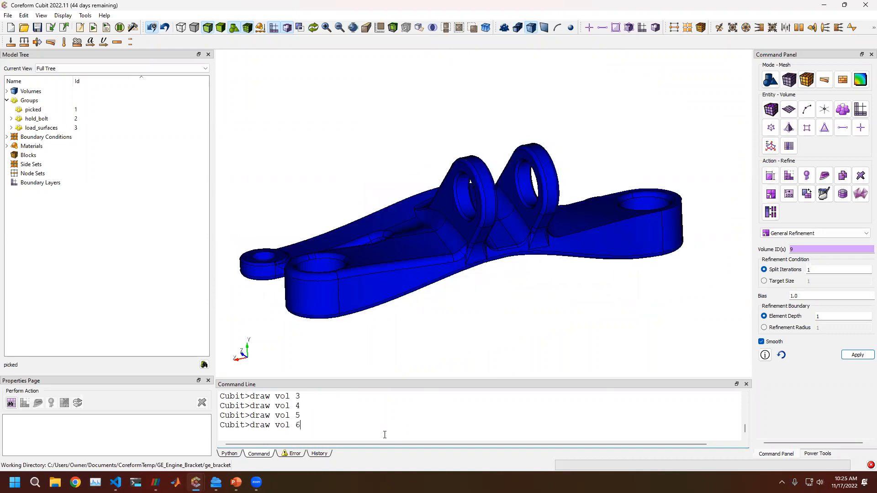
key("Return")
Step: Highlight the hold_bolt and load_surfaces groups on the volume 6 bracket
left_click(48, 121)
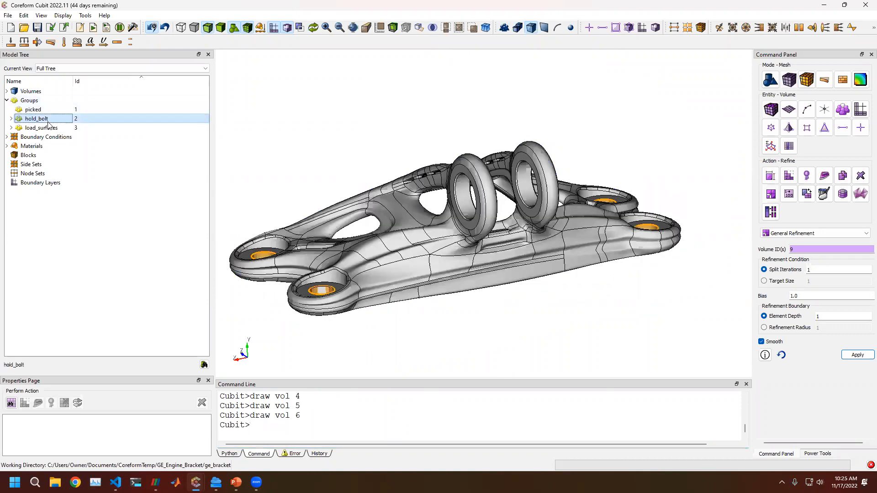
left_click_drag(436, 255, 227, 170)
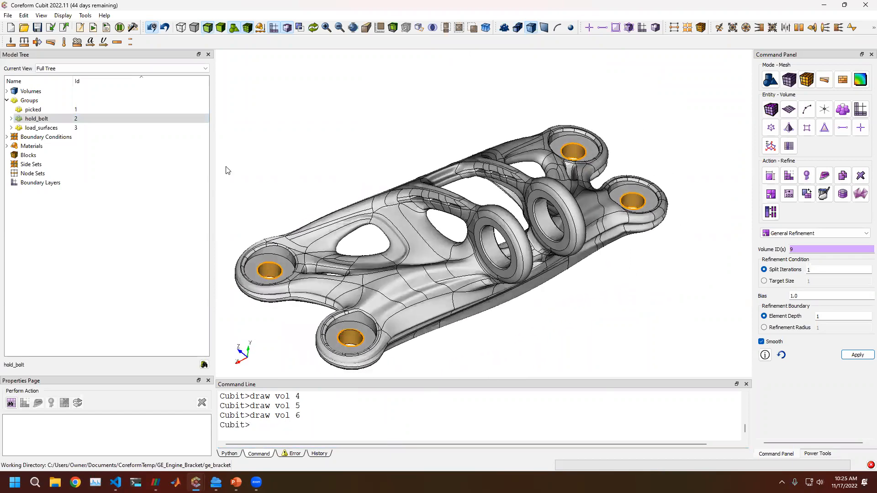
left_click(68, 128)
left_click_drag(397, 288, 408, 267)
Step: Draw volume 7 and highlight its surfaces in the load_surfaces and hold_bolt groups
left_click(349, 422)
key("Up")
key("Return")
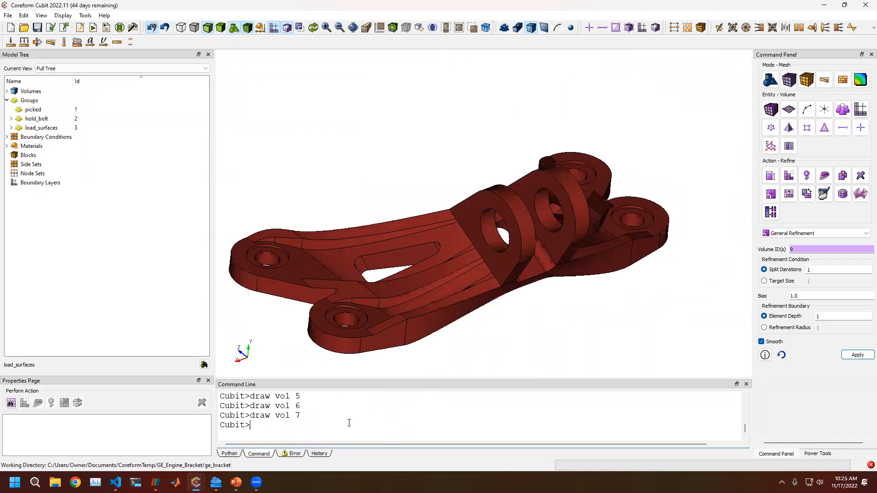
left_click(69, 128)
left_click_drag(364, 186, 304, 184)
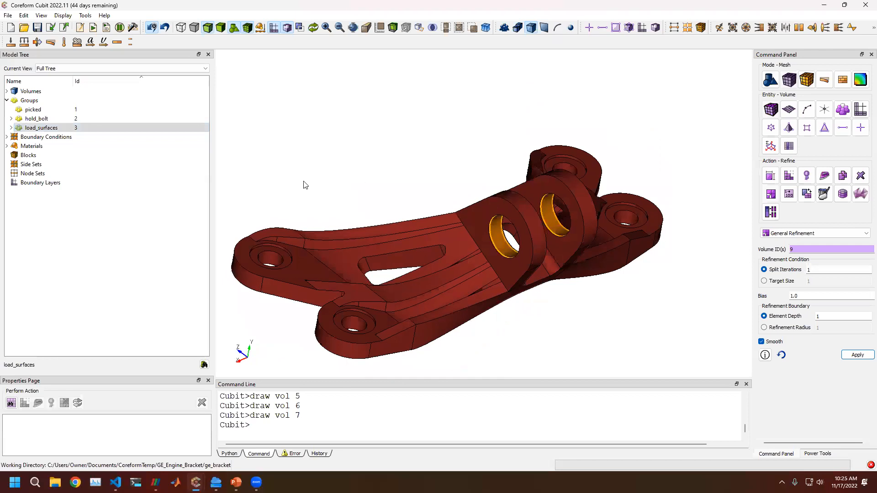
left_click(74, 119)
left_click_drag(429, 195, 402, 208)
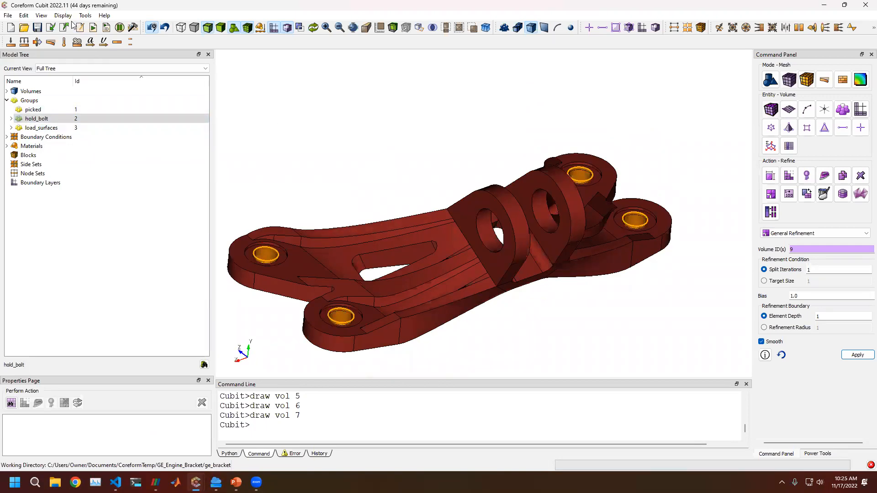
Step: Open the Web Project Editor and examine the Project and Iga entries of its CAE tree
left_click(42, 17)
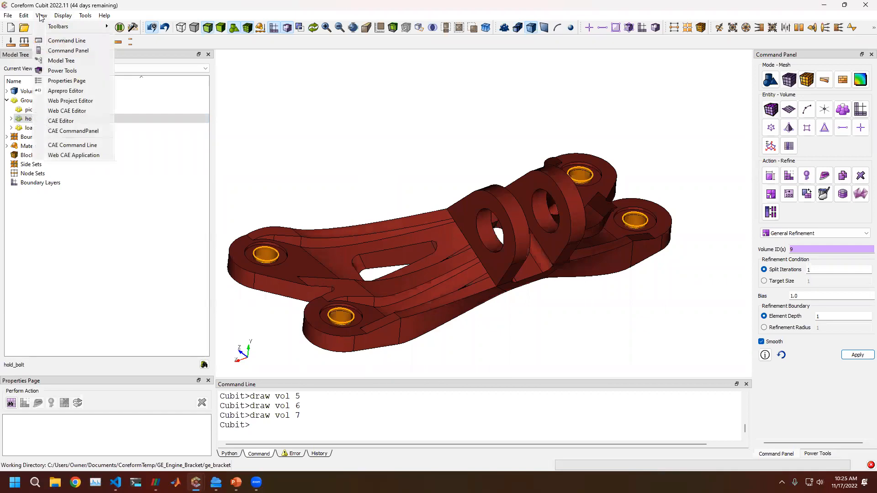
left_click(67, 101)
left_click(61, 369)
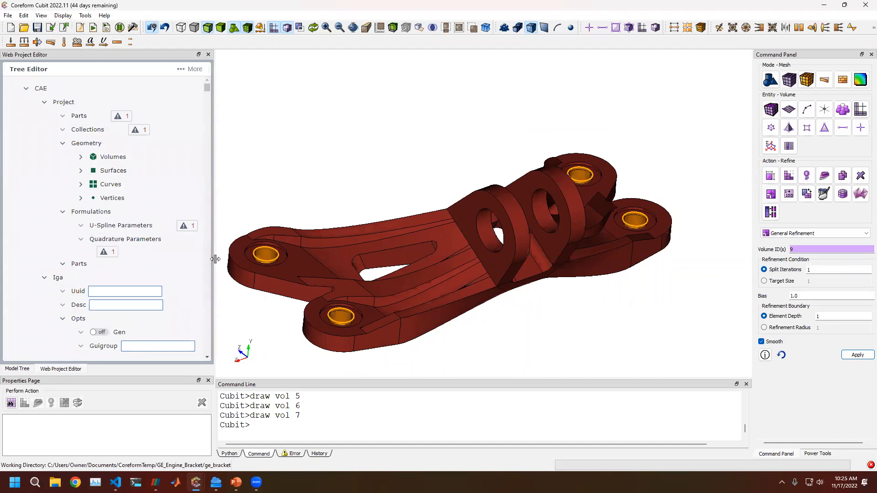
left_click_drag(213, 258, 262, 256)
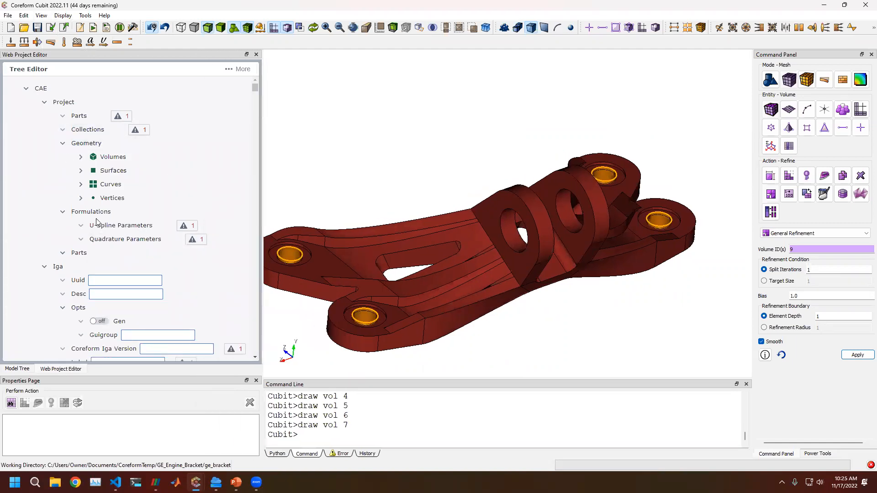
scroll(121, 249, "down", 2)
scroll(133, 256, "down", 1)
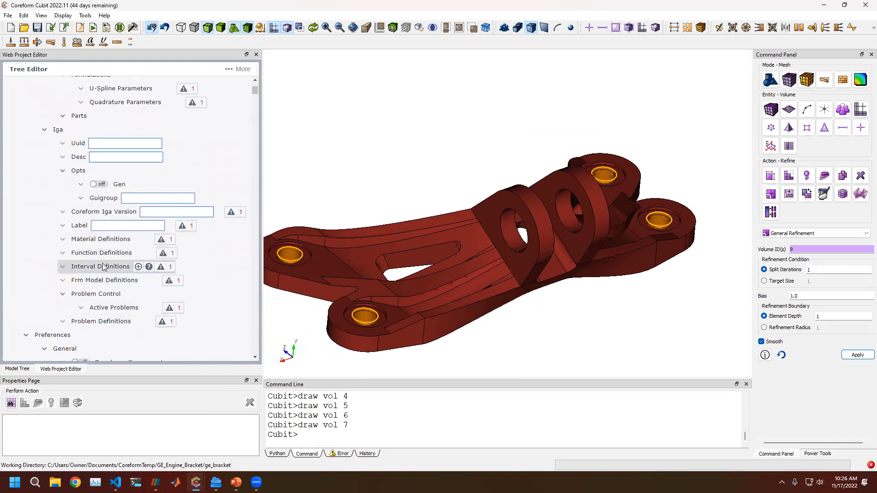
scroll(96, 169, "up", 3)
scroll(96, 169, "up", 2)
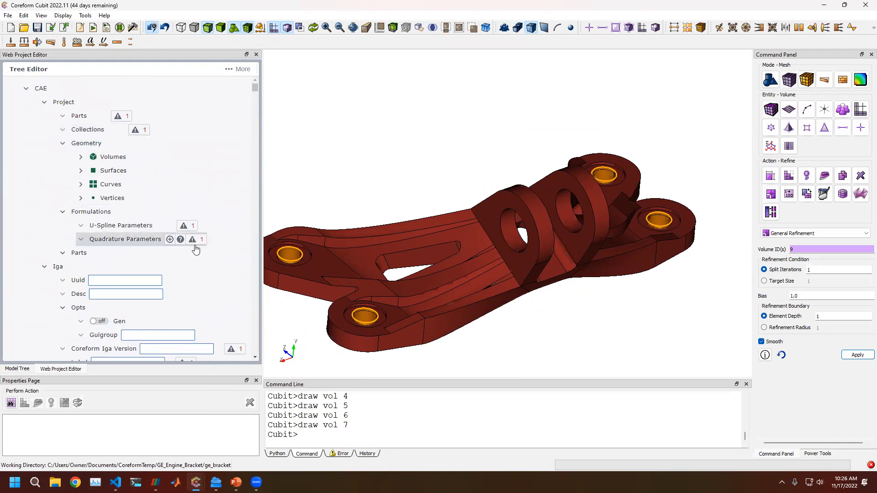
left_click_drag(262, 272, 205, 264)
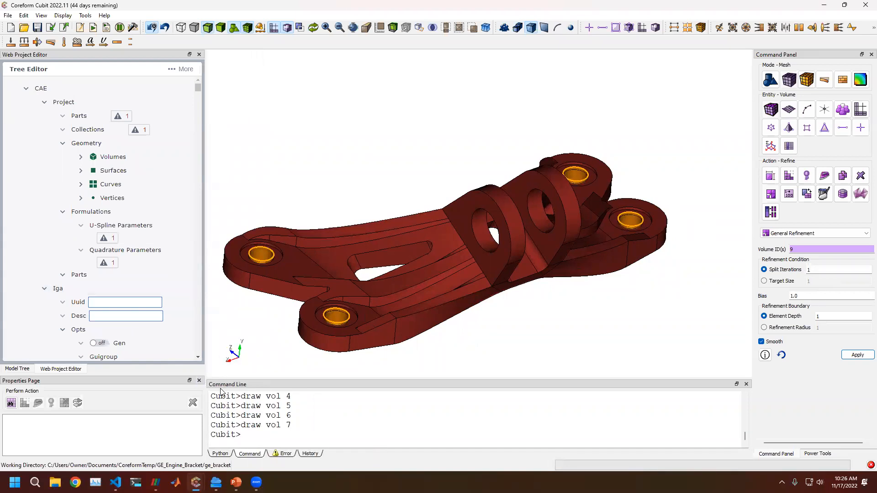
Step: Switch to ParaView and inspect the displacement results of the first bracket in Layout #1
mouse_move(156, 482)
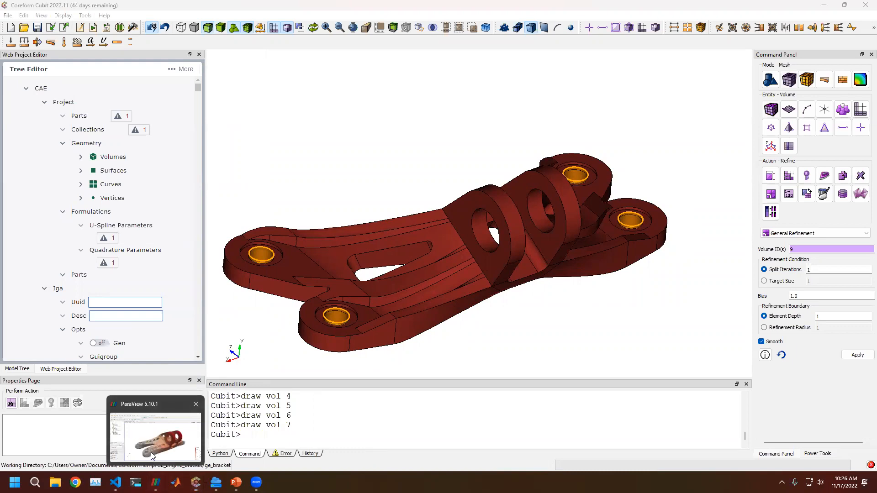
left_click(150, 452)
left_click(163, 82)
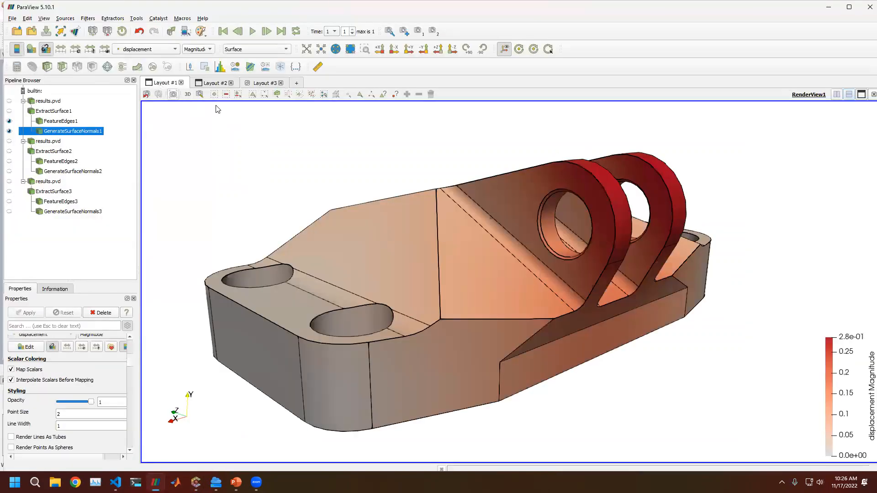
scroll(552, 255, "down", 2)
left_click_drag(557, 240, 536, 243)
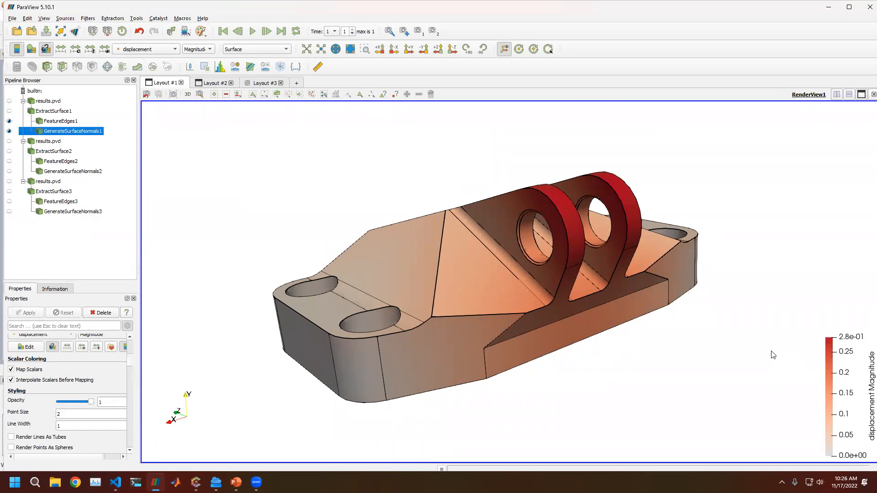
mouse_move(579, 280)
left_mouse_down()
mouse_move(601, 278)
mouse_move(592, 278)
left_mouse_up()
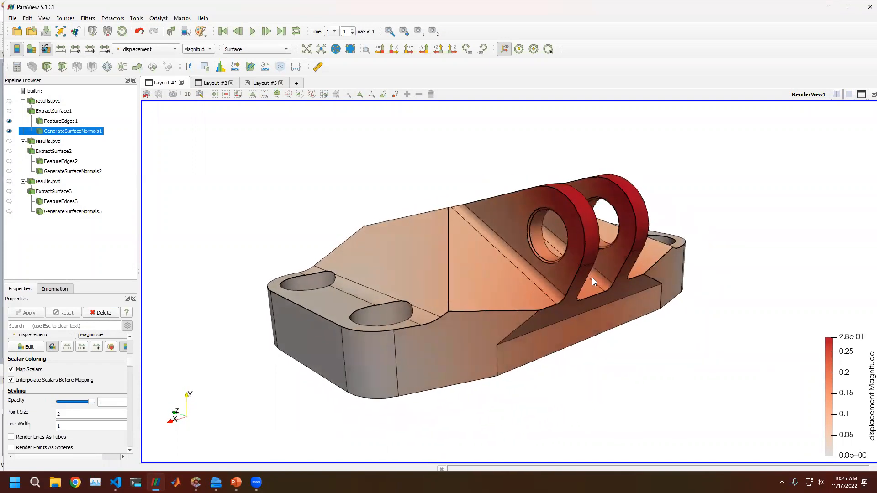
Step: Inspect the bracket displacement results in Layout #2 and Layout #3 from different angles
left_click(194, 83)
left_click_drag(612, 314, 818, 323)
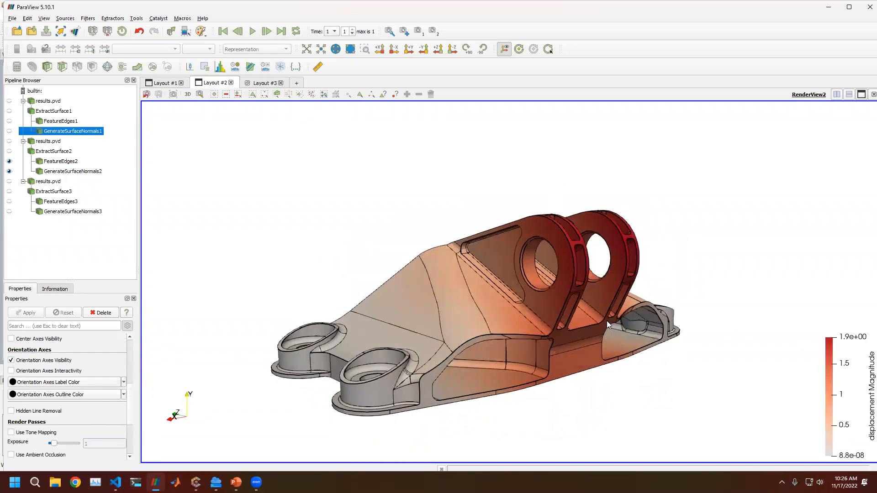
left_click(249, 84)
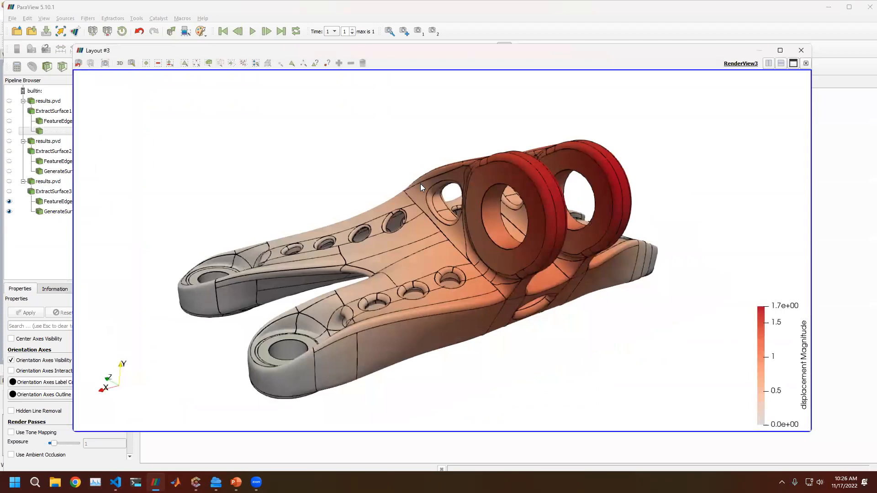
left_click(781, 50)
left_click_drag(562, 198, 545, 222)
key("F11")
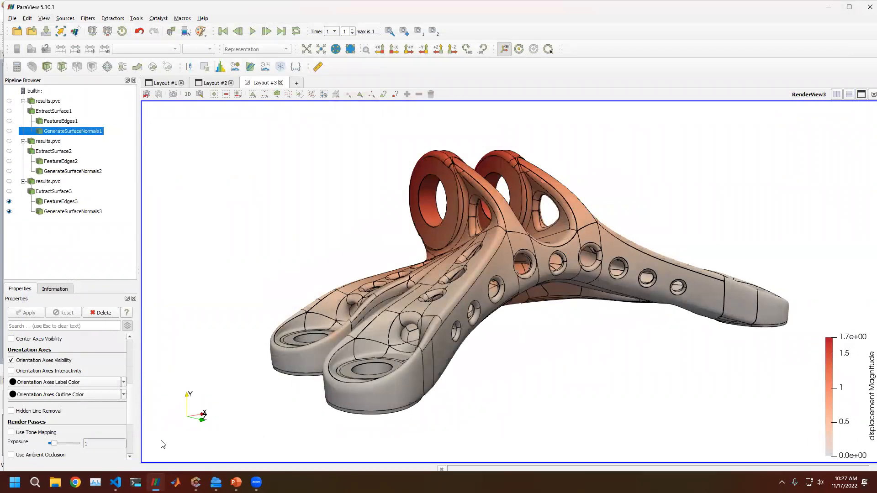
Step: Switch to Visual Studio Code and maximize its window to examine the prepare_model.py script
mouse_move(116, 482)
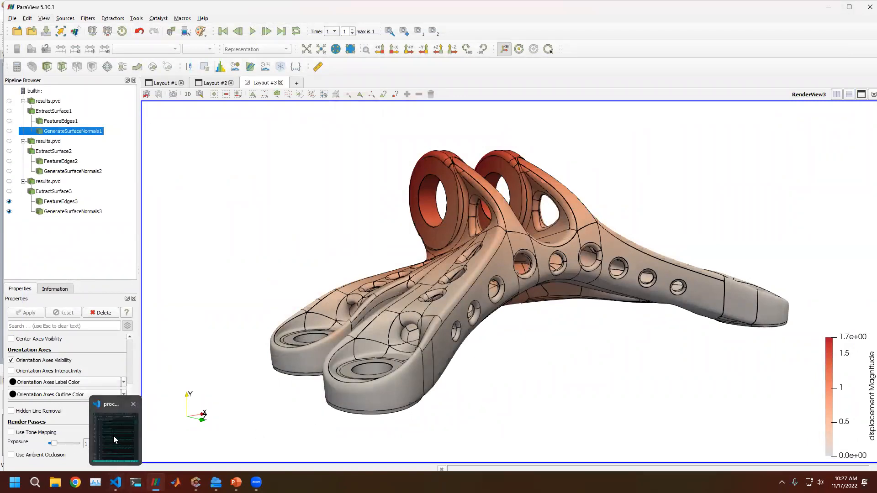
left_click(113, 436)
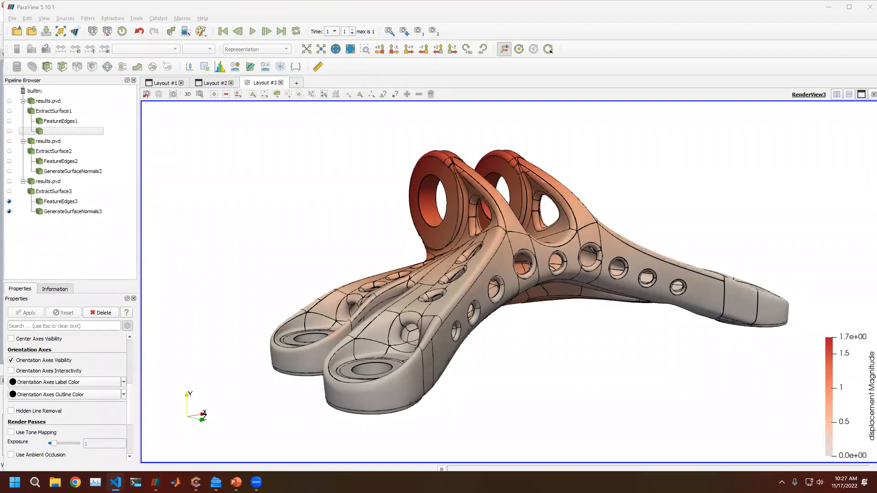
left_click_drag(209, 0, 209, 4)
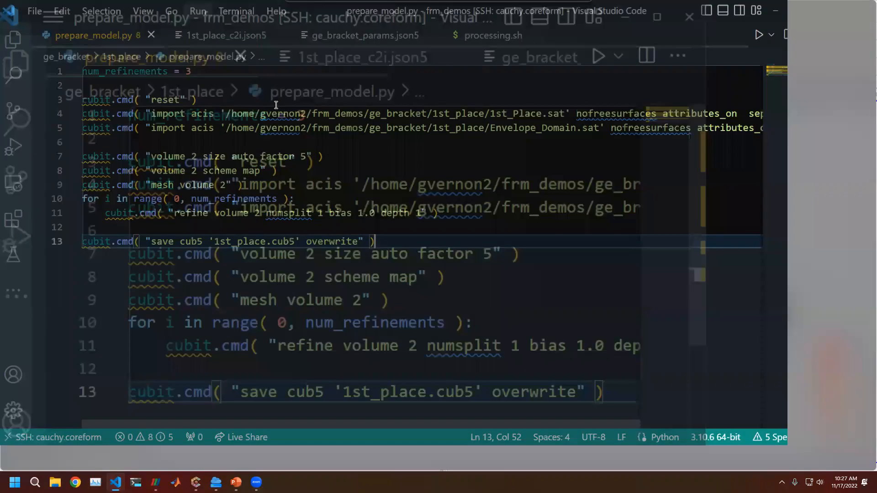
left_click(251, 137)
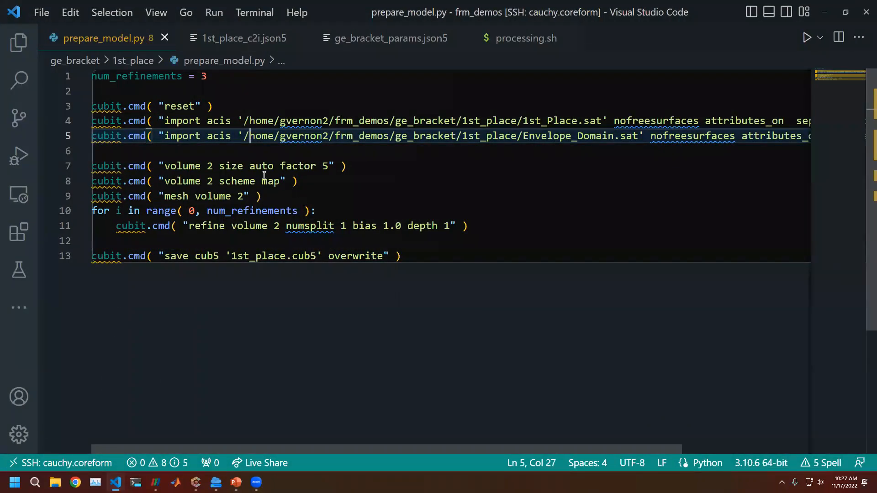
Step: Switch to Coreform Cubit, enlarge the Python command line area and review its logged commands, including draw vol 1
mouse_move(196, 482)
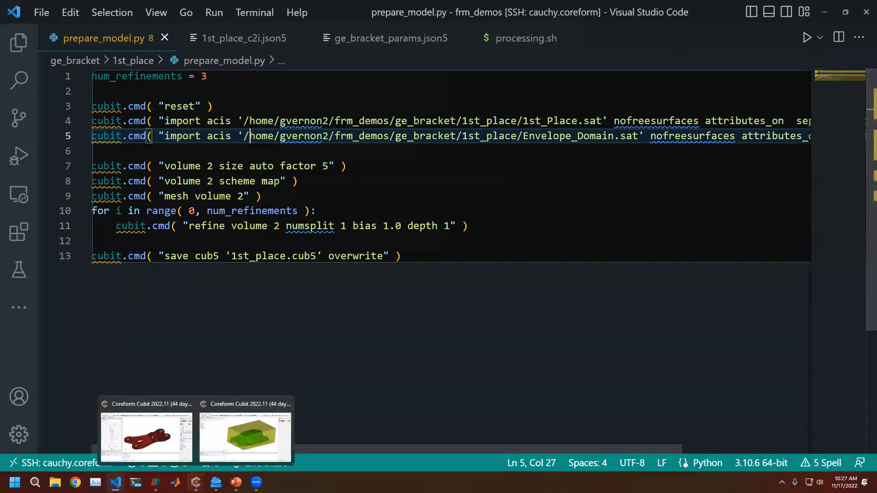
left_click(146, 432)
left_click(220, 454)
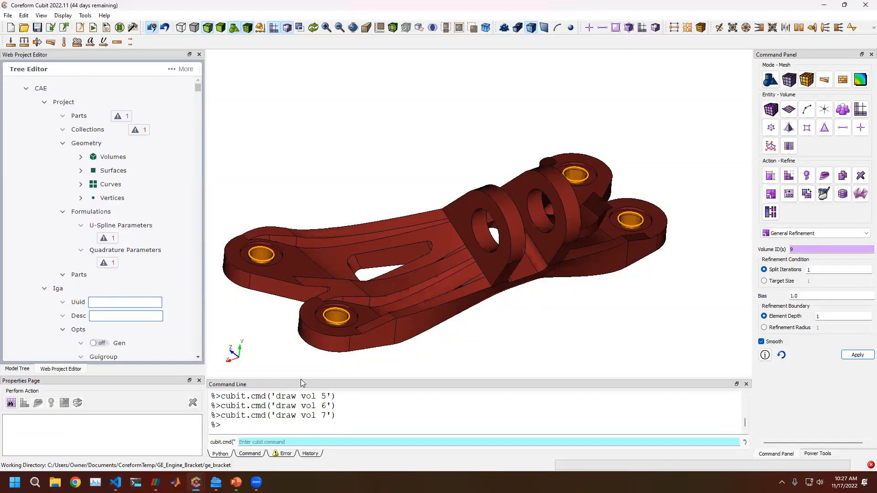
left_click_drag(301, 379, 297, 276)
mouse_move(221, 351)
left_mouse_down()
mouse_move(336, 361)
mouse_move(338, 350)
left_mouse_up()
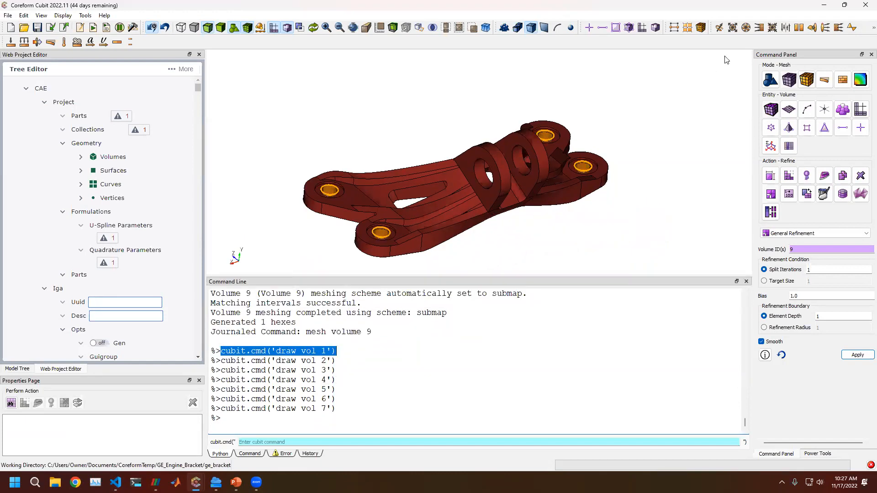
left_click(824, 5)
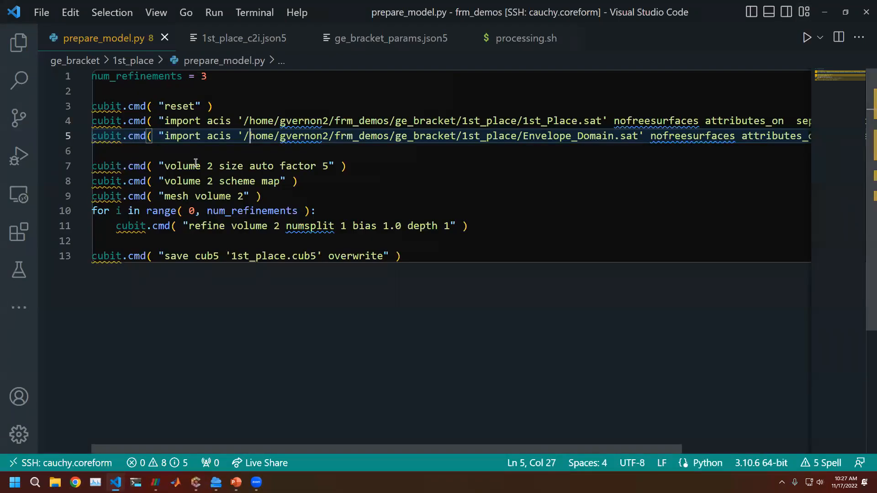
Step: Return to Visual Studio Code and review the whole prepare_model.py script, highlighting the 1st_place name in its save command
left_click_drag(402, 256, 89, 75)
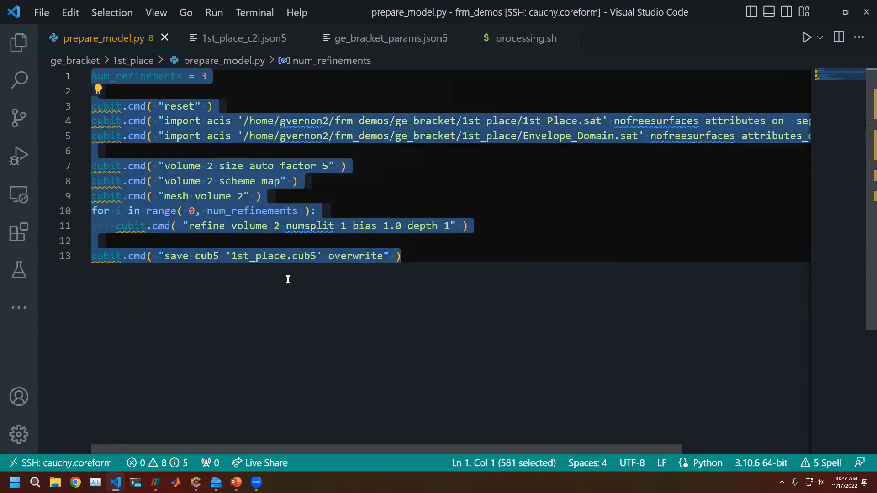
left_click(239, 255)
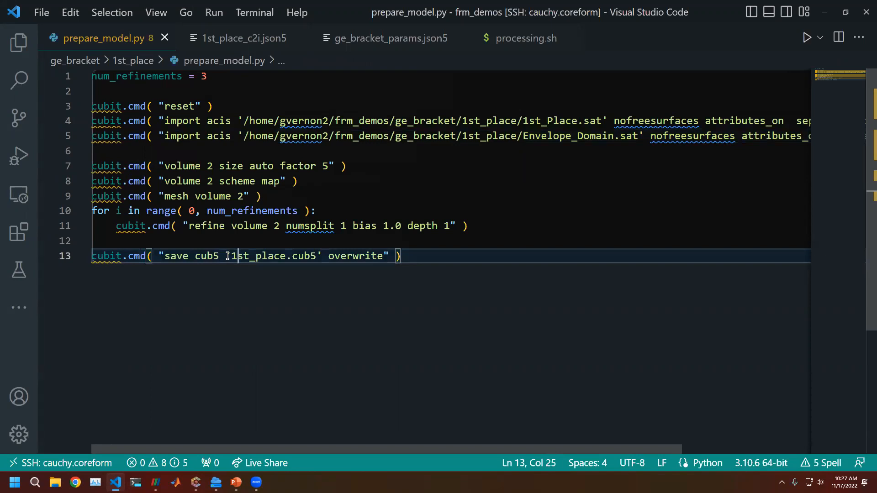
left_click_drag(231, 256, 285, 256)
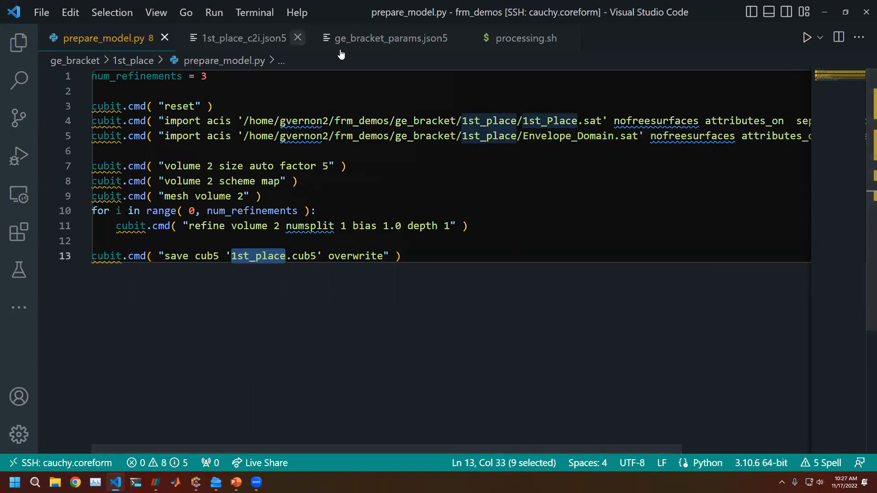
Step: Open 1st_place_c2i.json5 and examine the fixture_bolts and load_bolts collections, highlighting the surface IDs of fixture_bolts
left_click(232, 45)
scroll(277, 219, "down", 10)
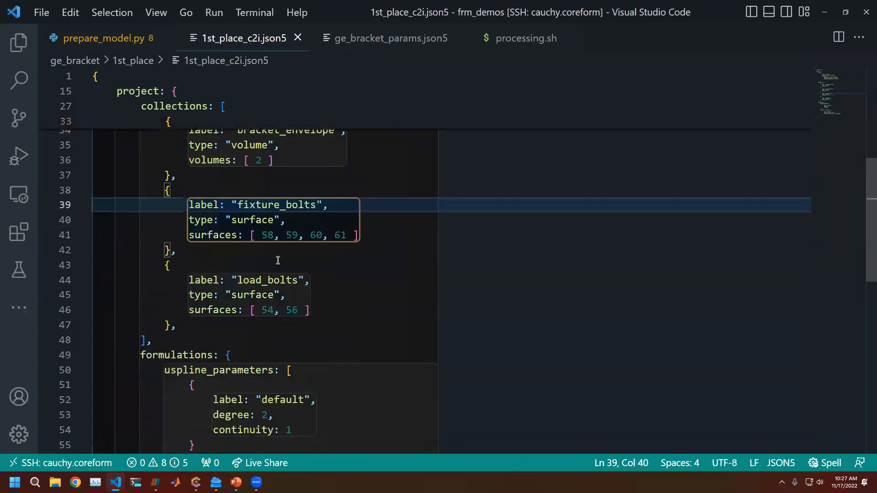
scroll(278, 260, "down", 4)
scroll(276, 263, "up", 3)
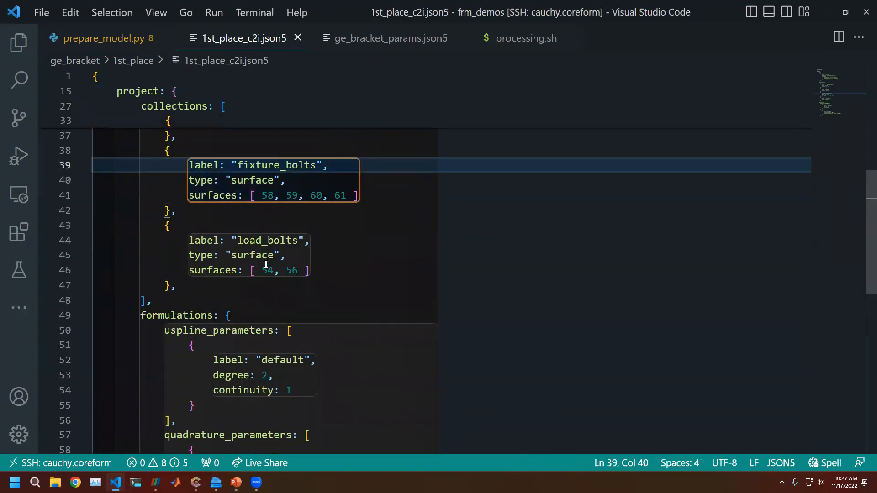
left_click_drag(262, 196, 346, 195)
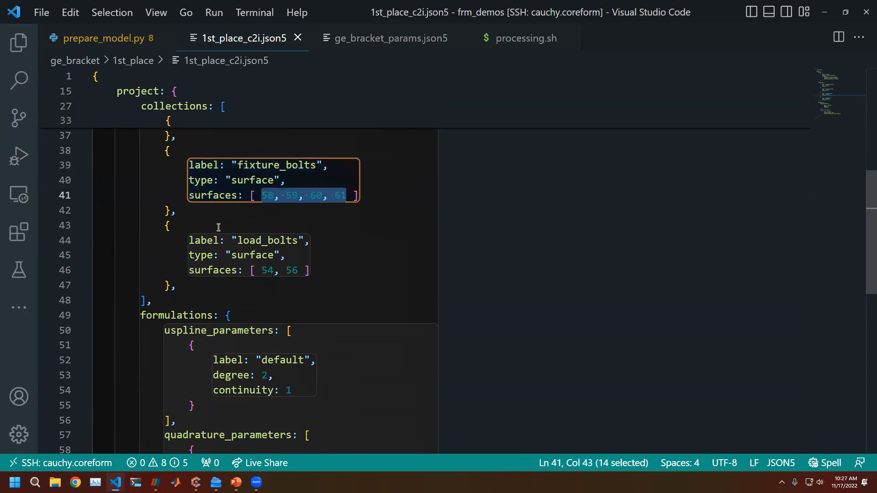
scroll(297, 210, "up", 1)
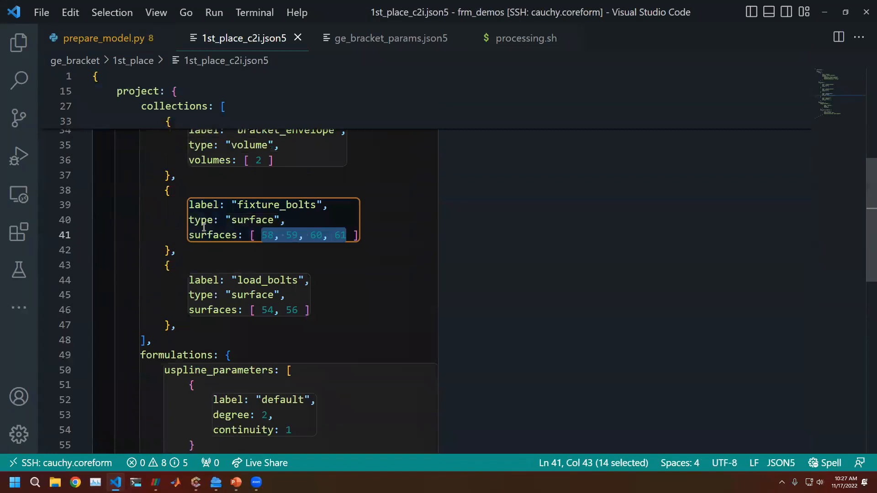
Step: Open ge_bracket_params.json5 and examine the solver definitions, the 8000 lb load condition and the fixture_bolts boundary condition
left_click(343, 40)
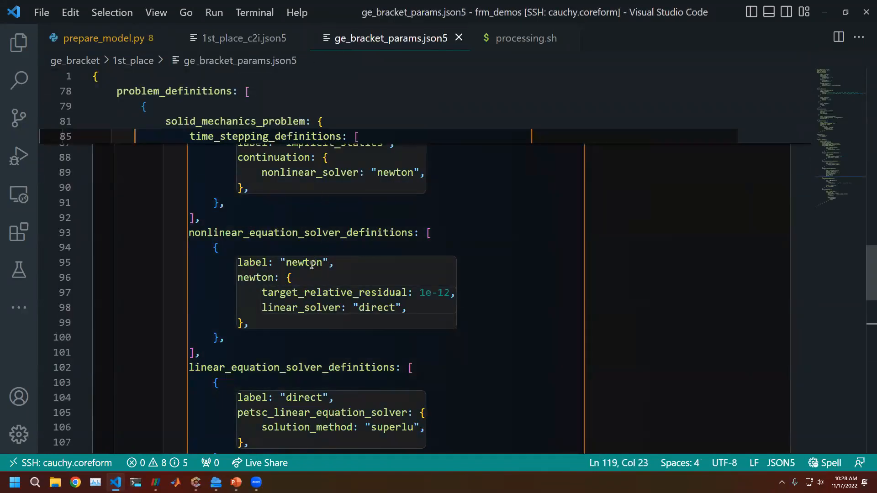
scroll(291, 262, "down", 3)
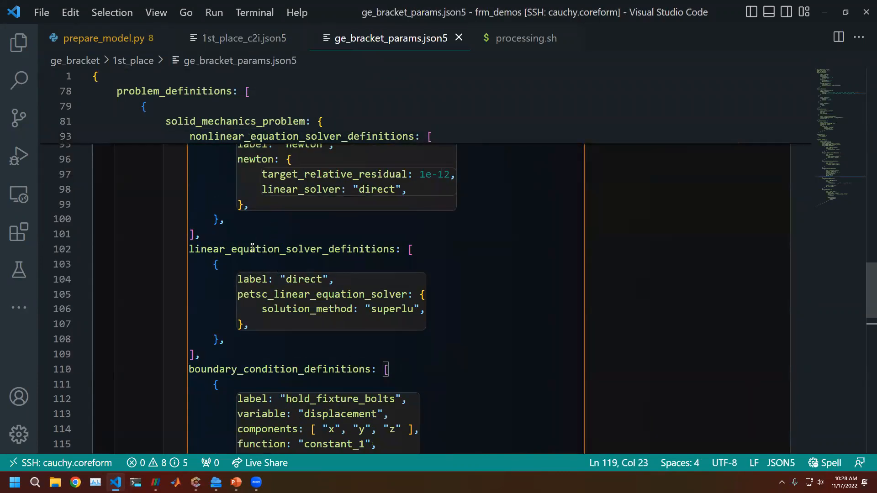
scroll(252, 247, "down", 7)
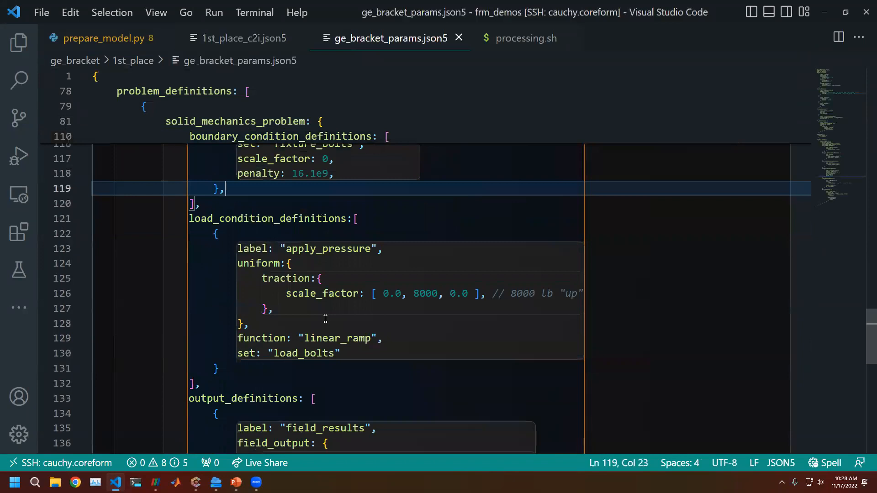
double_click(432, 294)
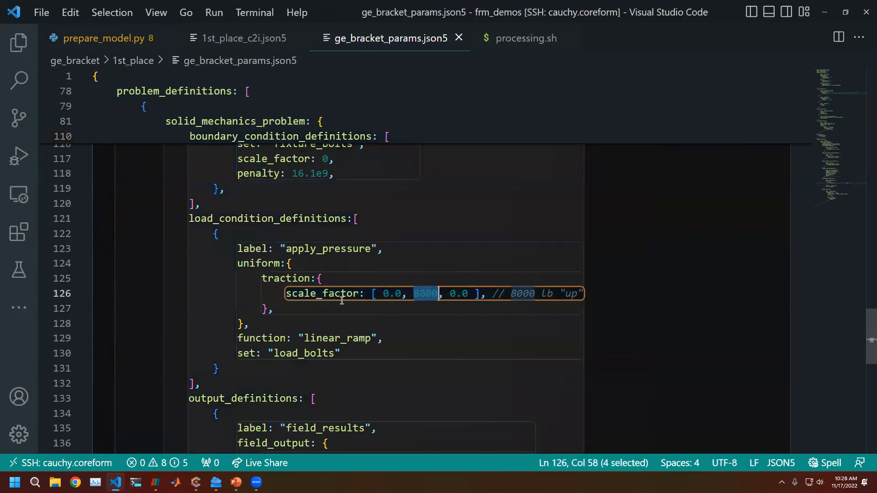
scroll(341, 301, "up", 3)
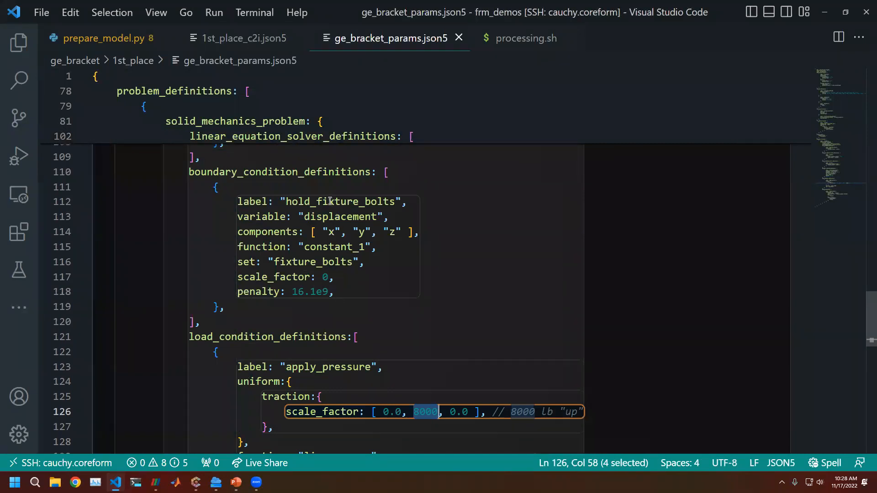
double_click(291, 262)
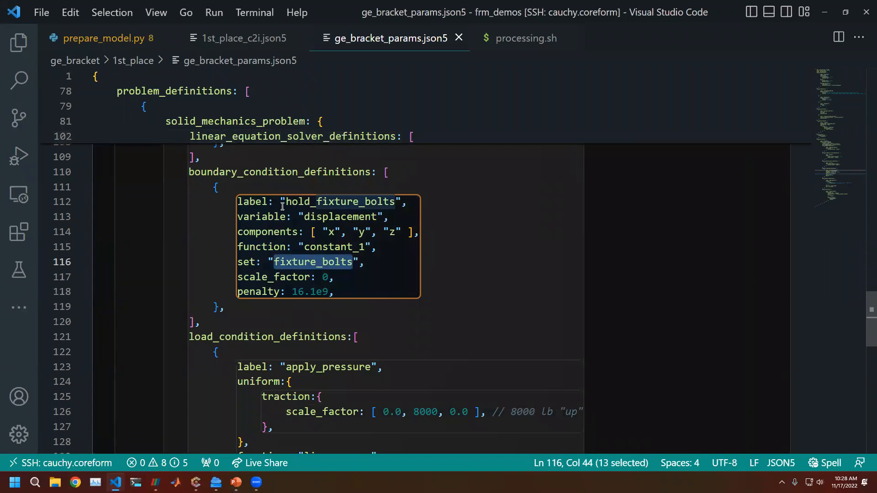
Step: Open processing.sh and examine the baseline block's coreform_cubit, cubit2iga and coreform_iga commands, then the 1st_place directory line
left_click(517, 41)
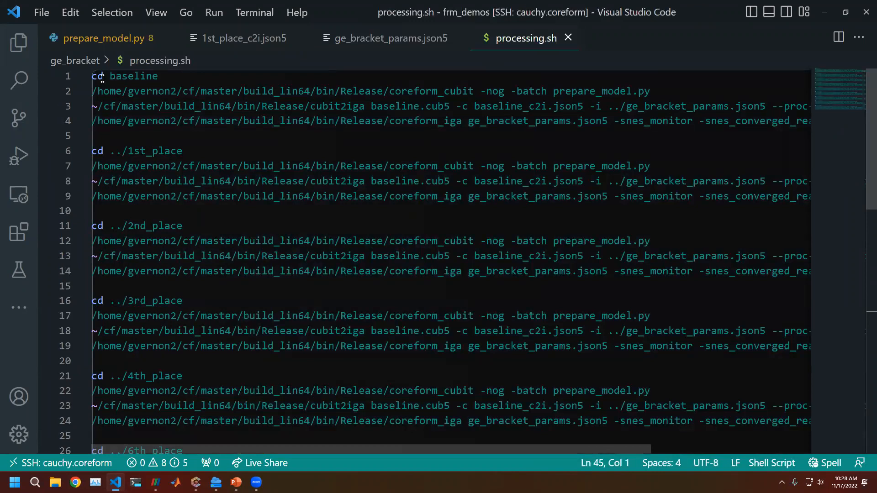
left_click_drag(92, 77, 195, 121)
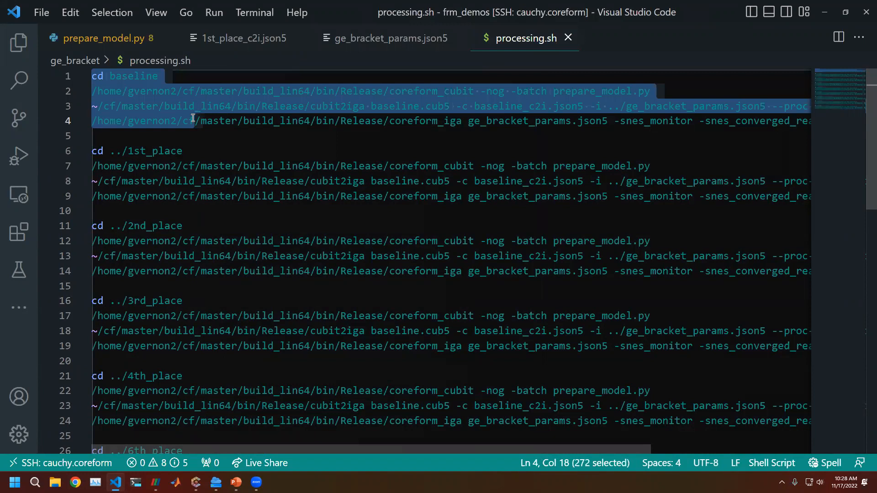
left_click(402, 91)
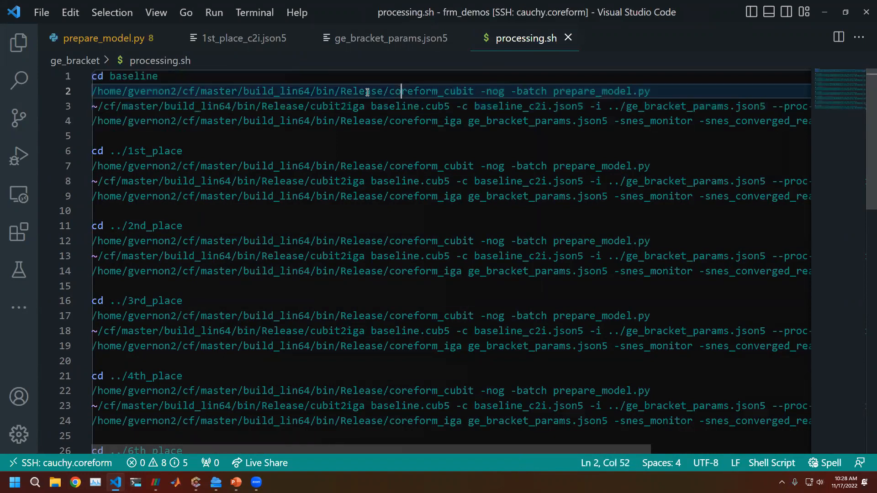
left_click_drag(359, 91, 674, 90)
left_click_drag(122, 106, 774, 137)
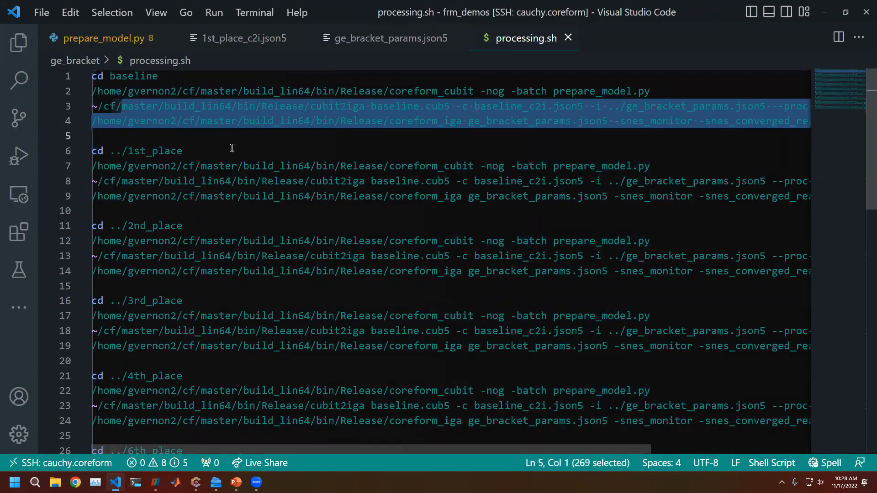
double_click(130, 76)
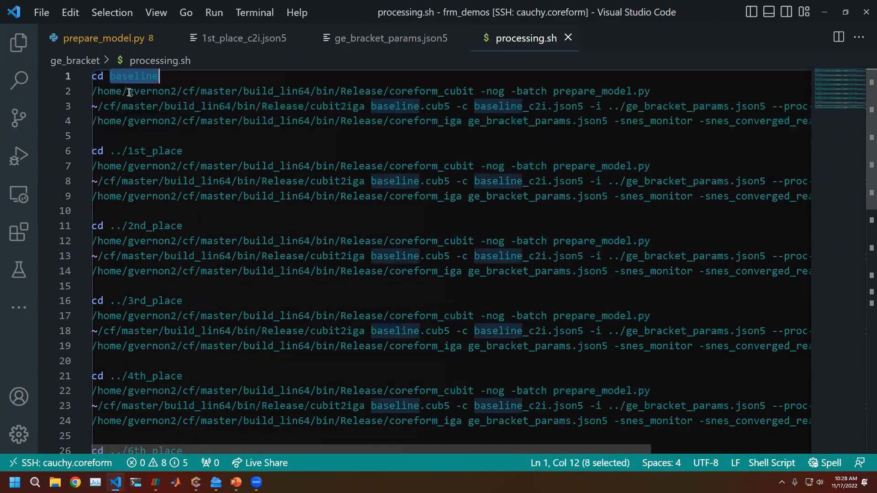
left_click(164, 151)
Step: Look through the remaining blocks of processing.sh, from 2nd_place to the final baseline block
scroll(372, 199, "down", 1)
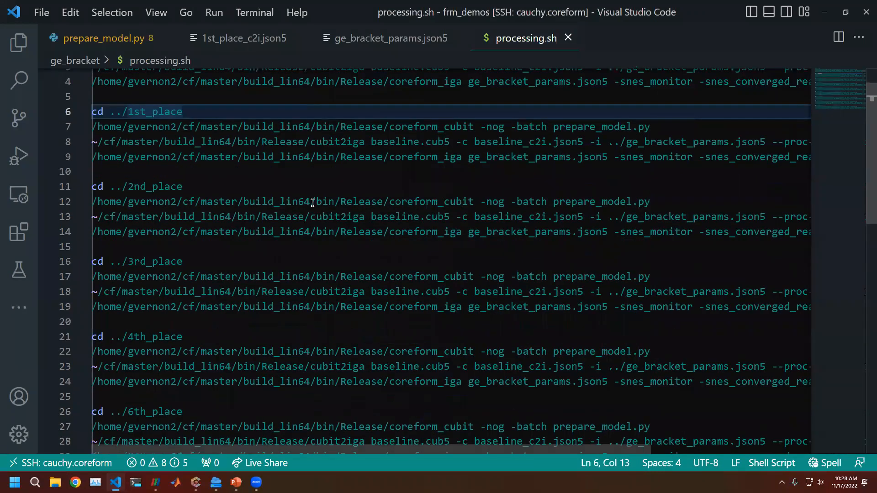
scroll(300, 210, "down", 4)
scroll(300, 211, "down", 2)
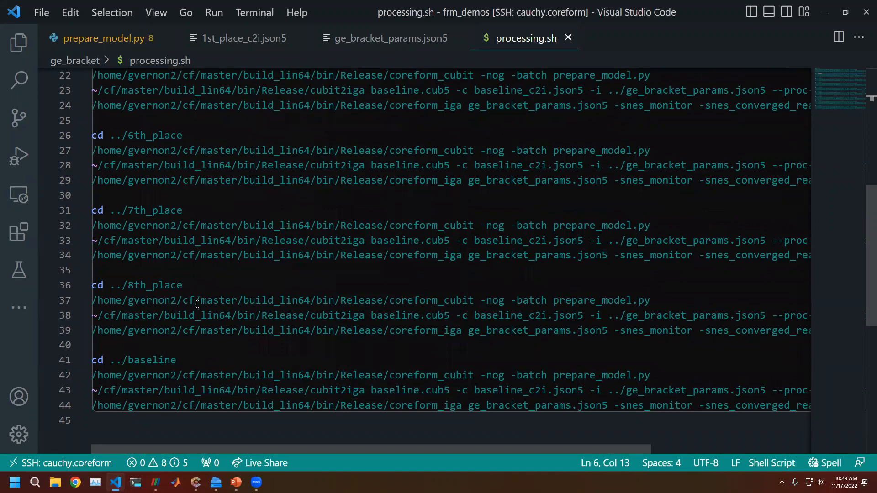
scroll(183, 270, "up", 2)
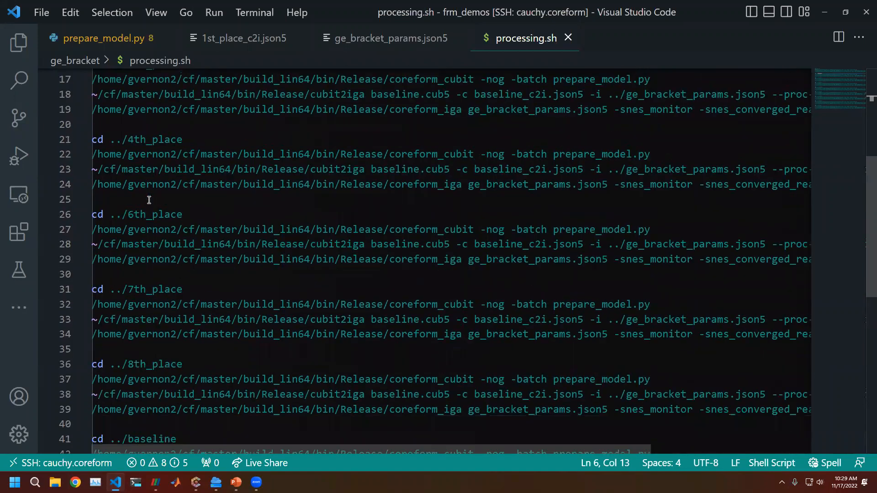
left_click(123, 198)
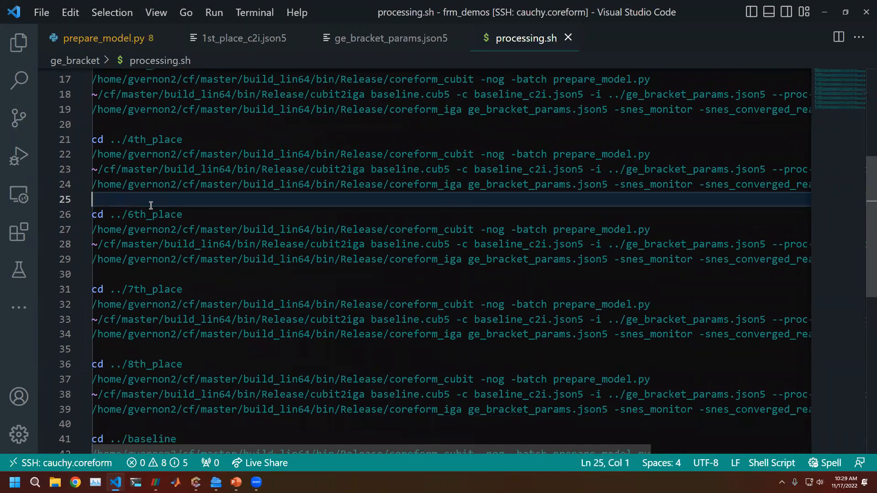
scroll(177, 283, "down", 2)
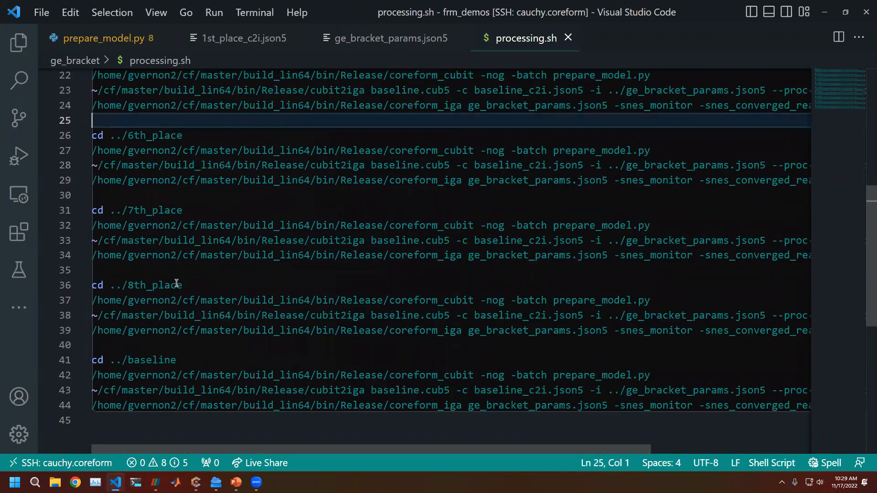
scroll(177, 284, "up", 6)
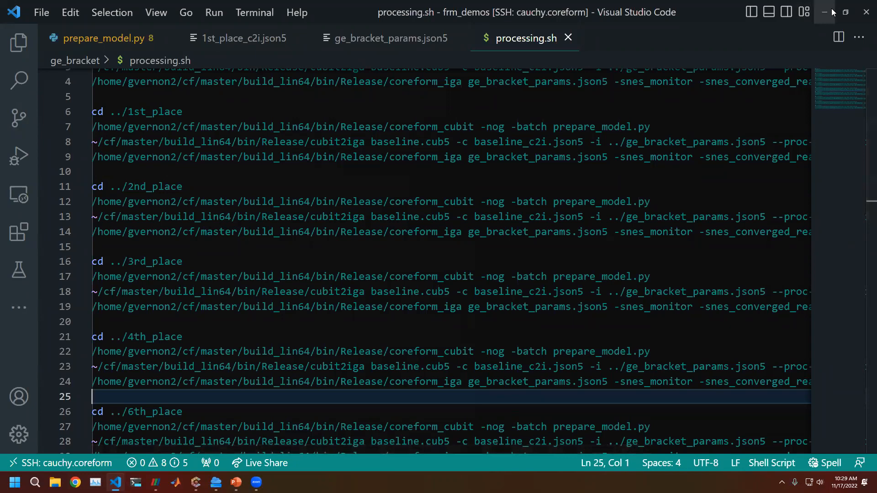
Step: Switch to the PowerPoint webinar presentation, start its slide show and advance past the Live Demo slide
mouse_move(236, 482)
left_click(229, 433)
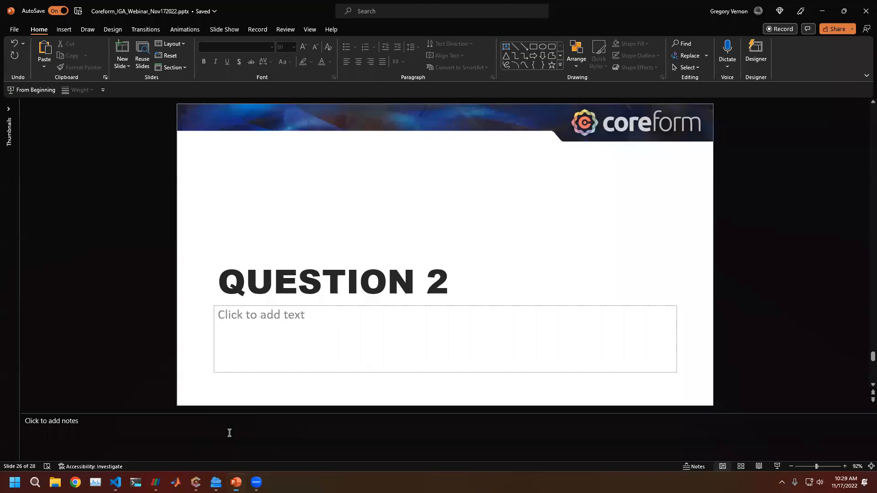
left_click(777, 466)
left_click(780, 468)
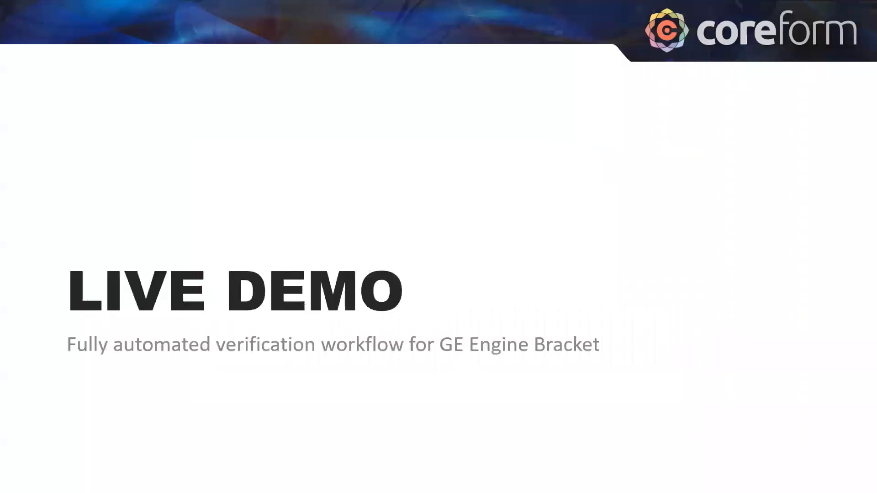
key("Right")
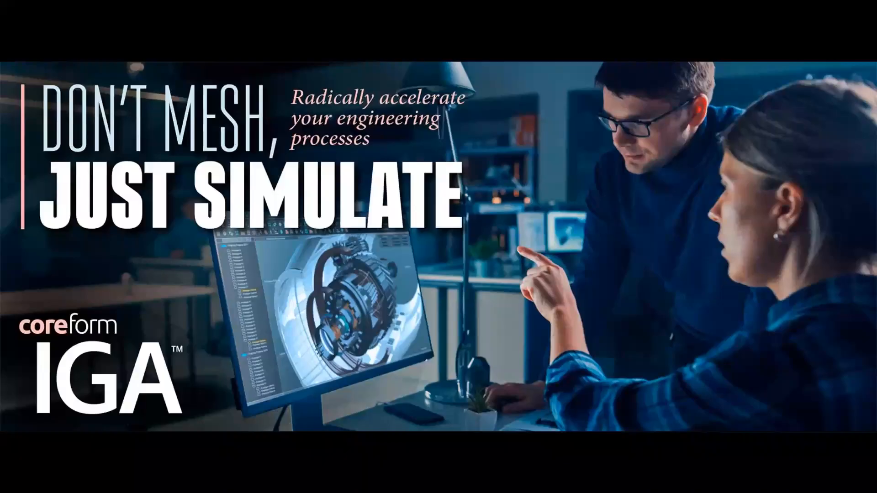